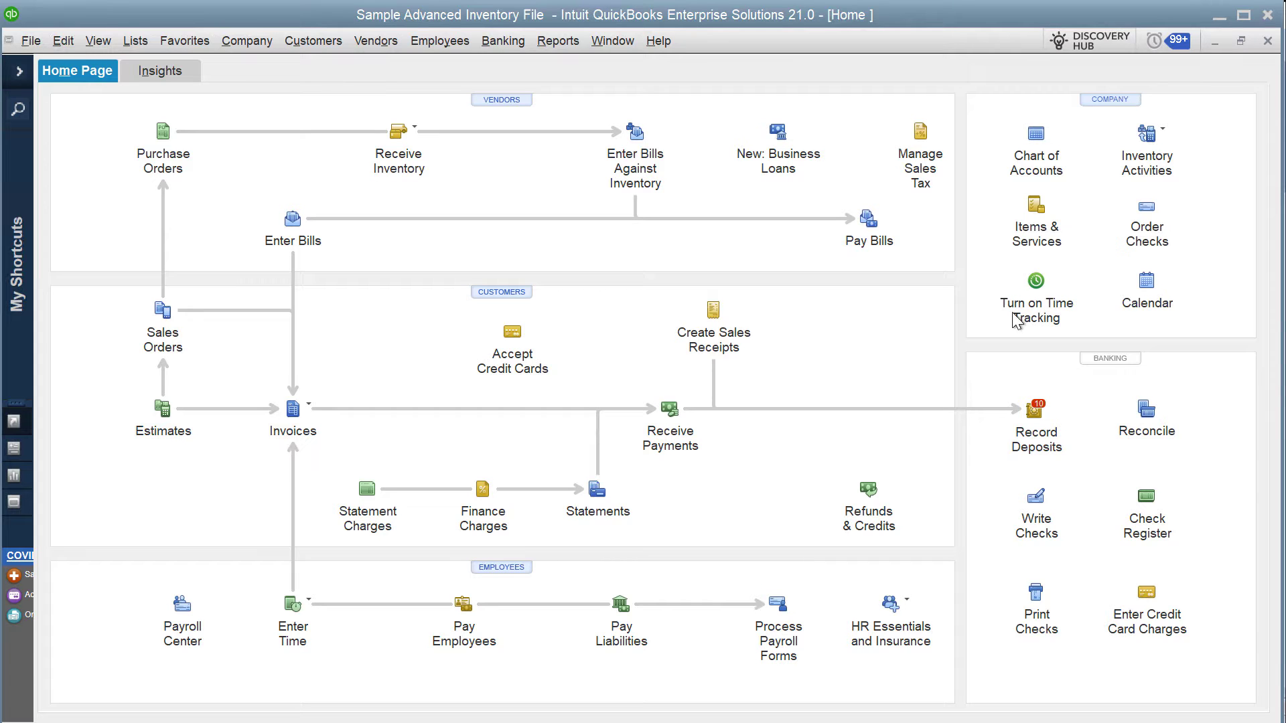
Look over the QuickBooks deposit form's customer and source account lists, then close it.
{"action": "left_click", "coordinate": [1032, 437]}
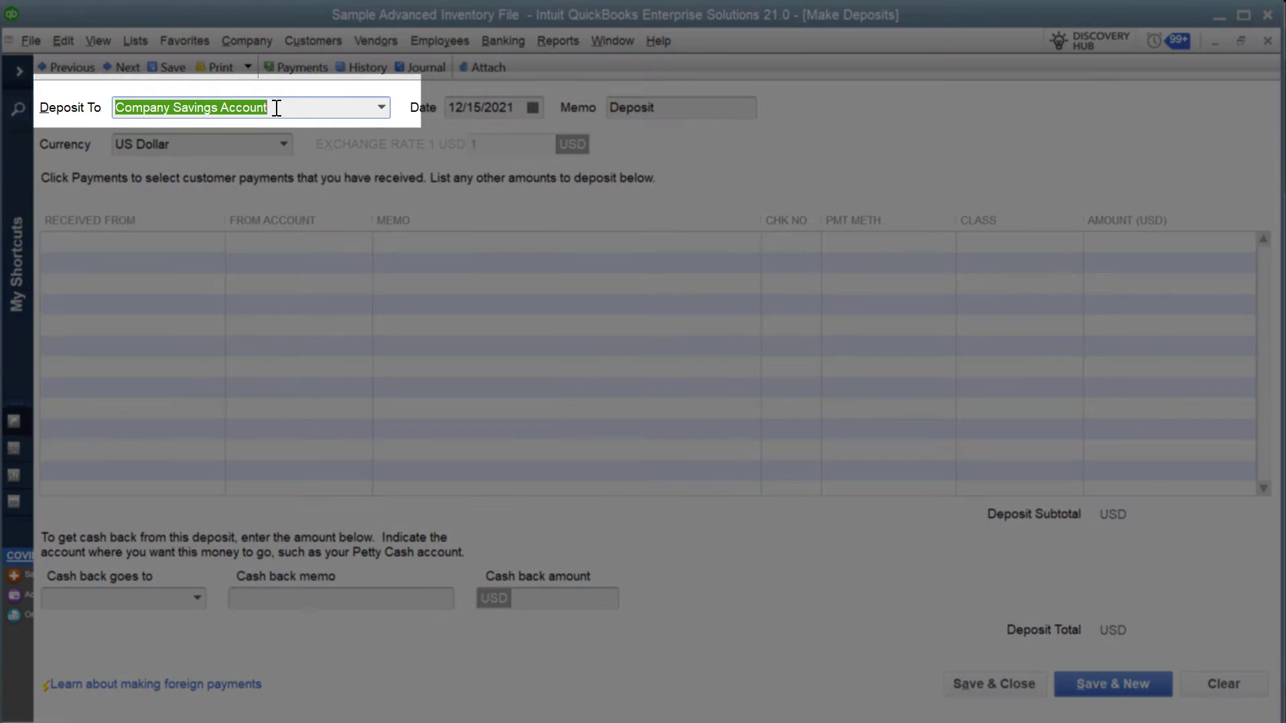
{"action": "left_click", "coordinate": [277, 107]}
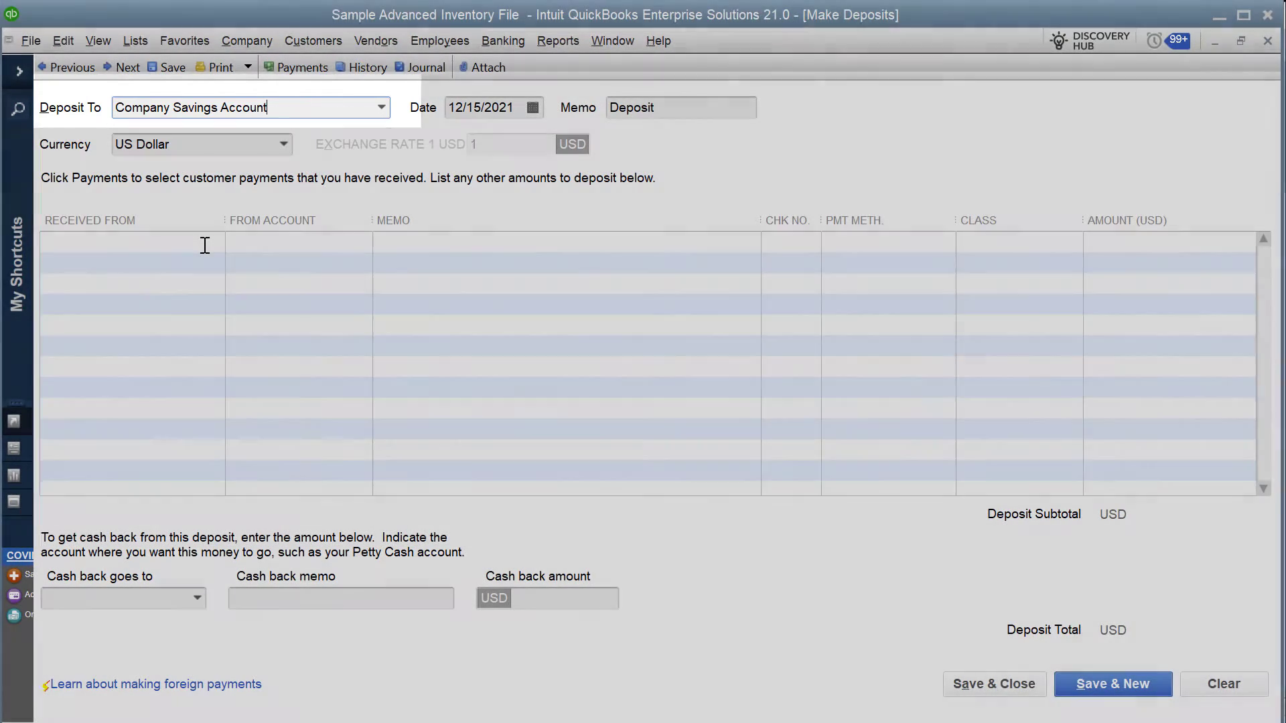
{"action": "left_click", "coordinate": [207, 244]}
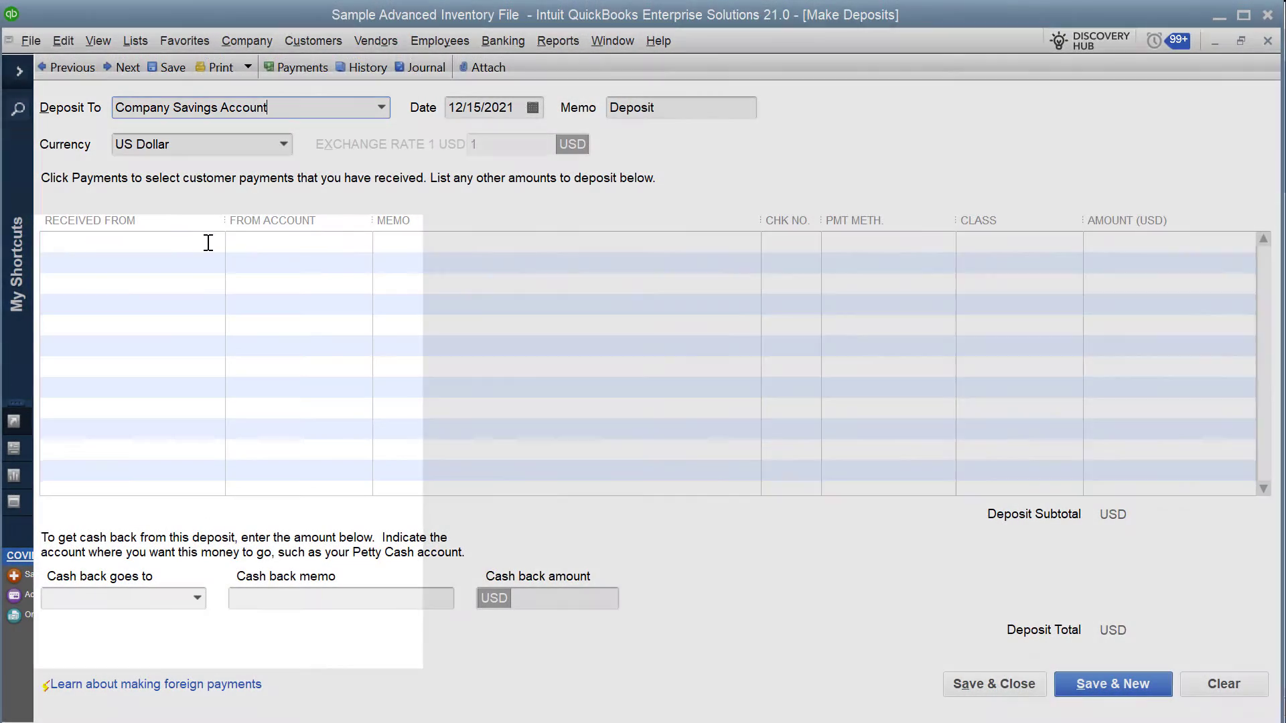
{"action": "left_click", "coordinate": [216, 242]}
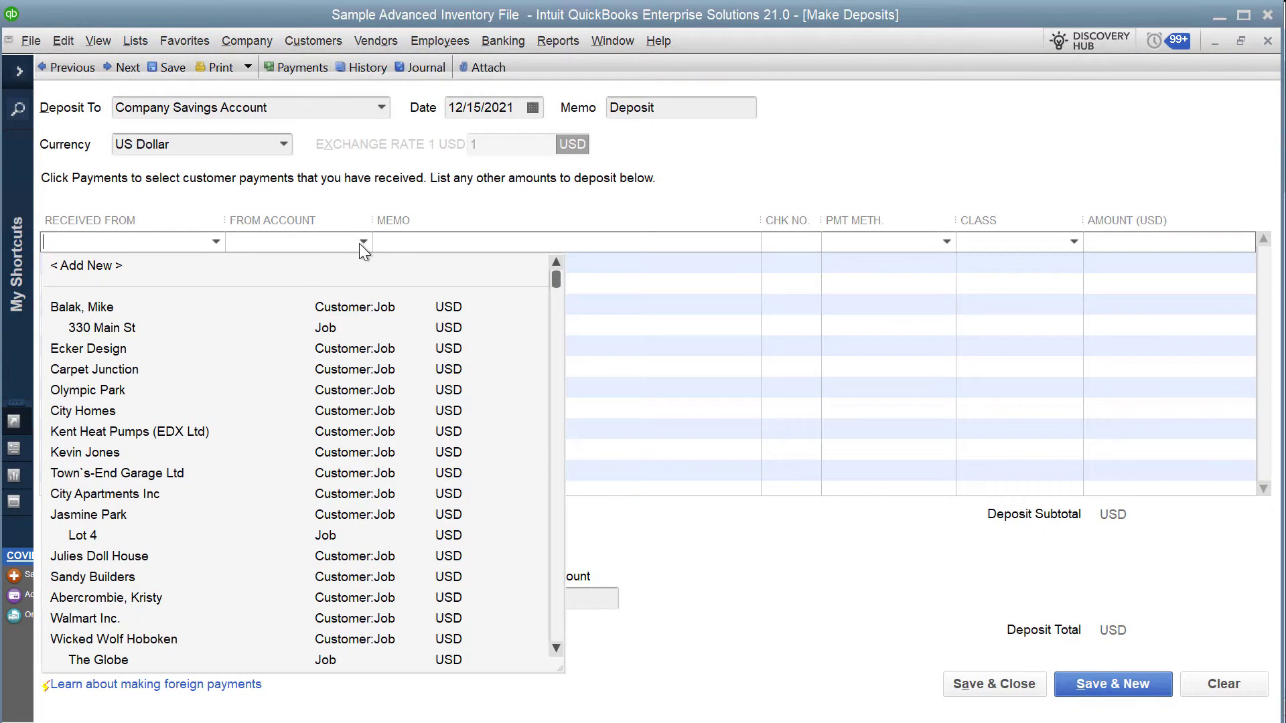
{"action": "left_click", "coordinate": [363, 243]}
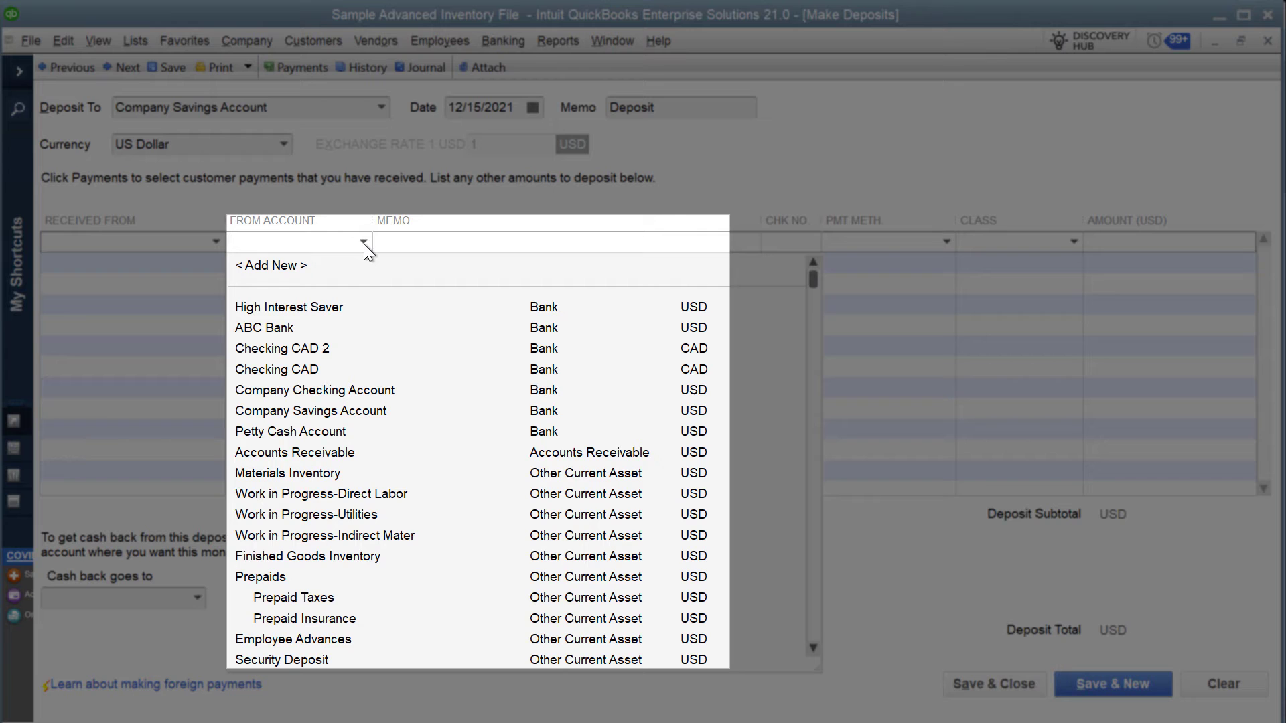
{"action": "scroll", "coordinate": [364, 244], "scroll_direction": "down", "scroll_amount": 5}
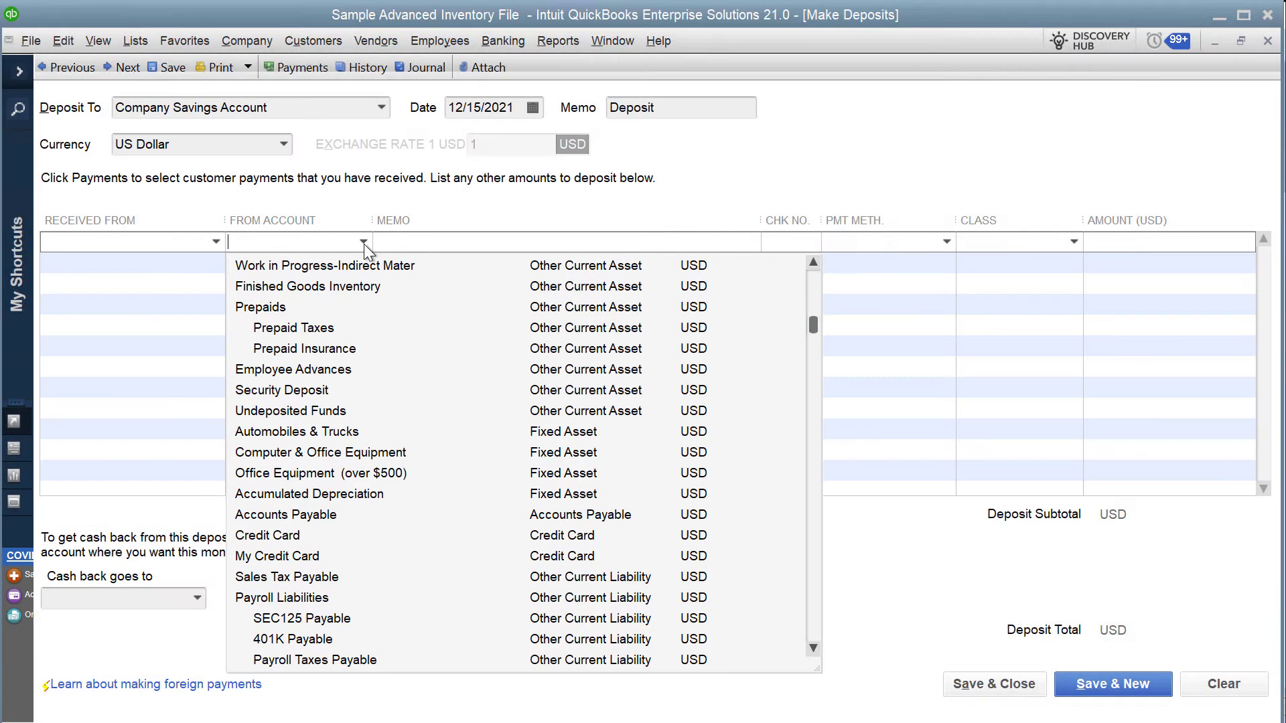
{"action": "left_click", "coordinate": [1126, 244]}
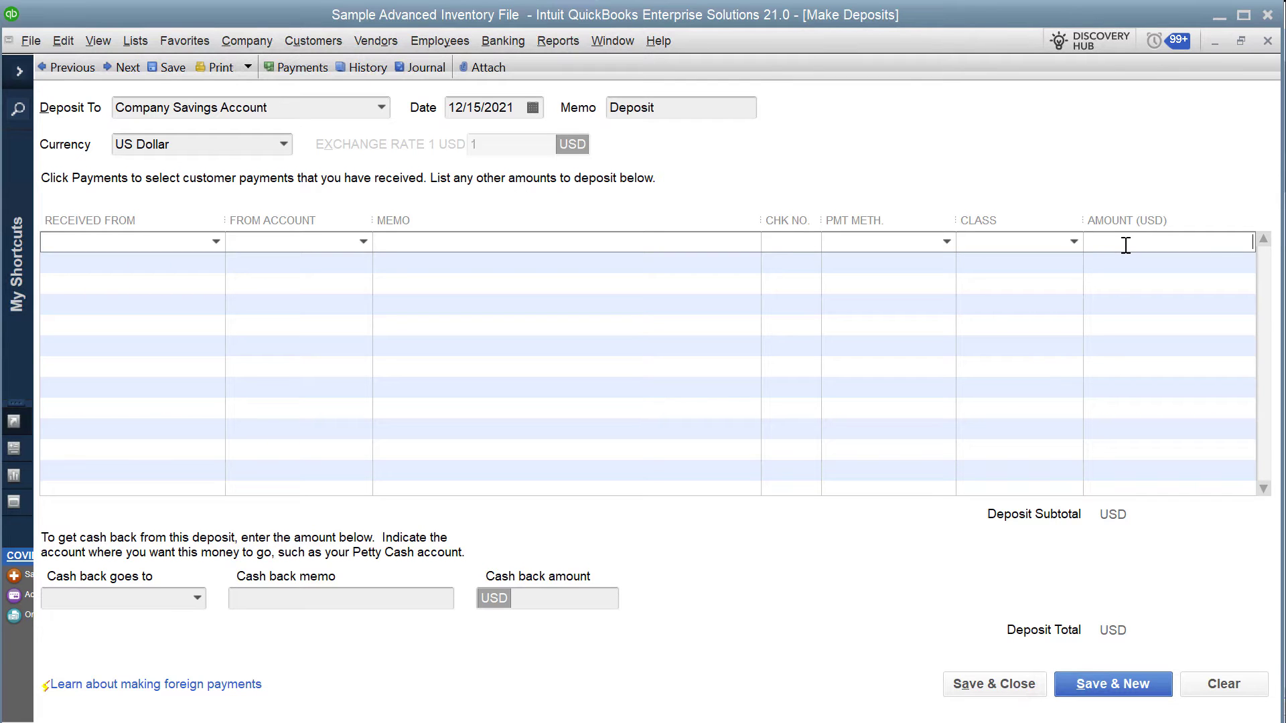
{"action": "key", "text": "Escape"}
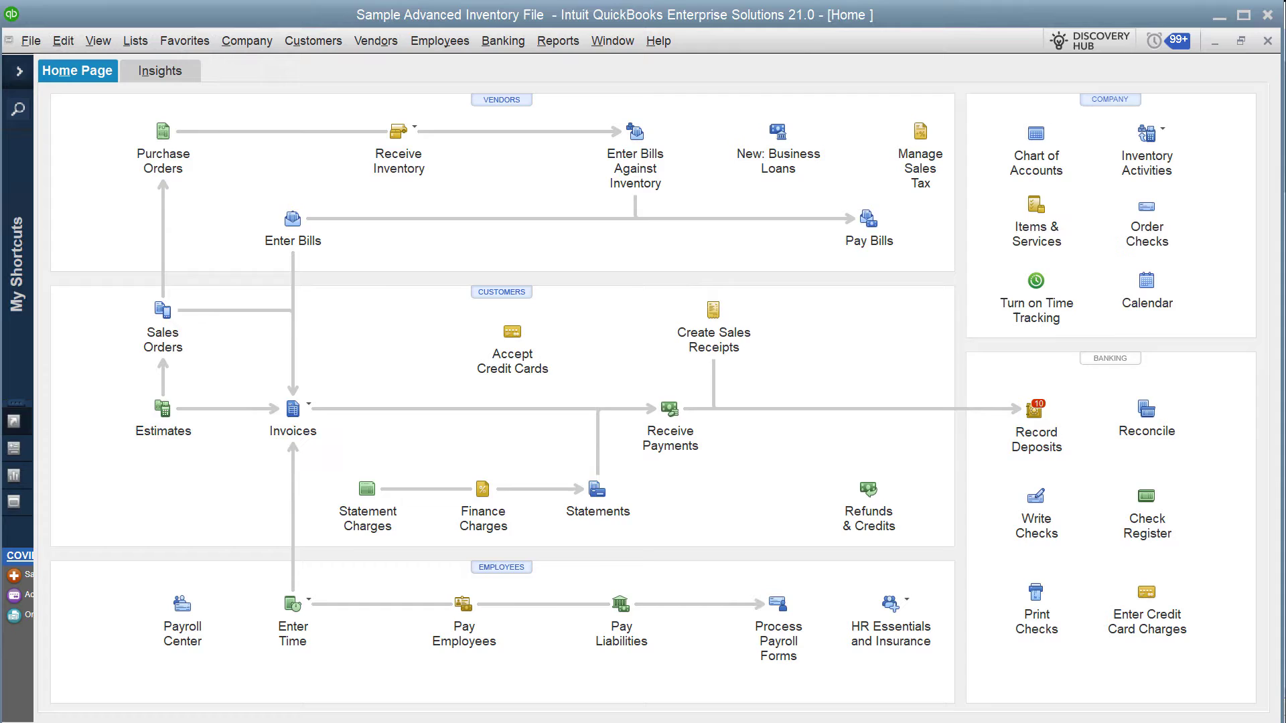
Connect Zed Axis to the open QuickBooks Desktop company file.
{"action": "key", "text": "alt+Tab"}
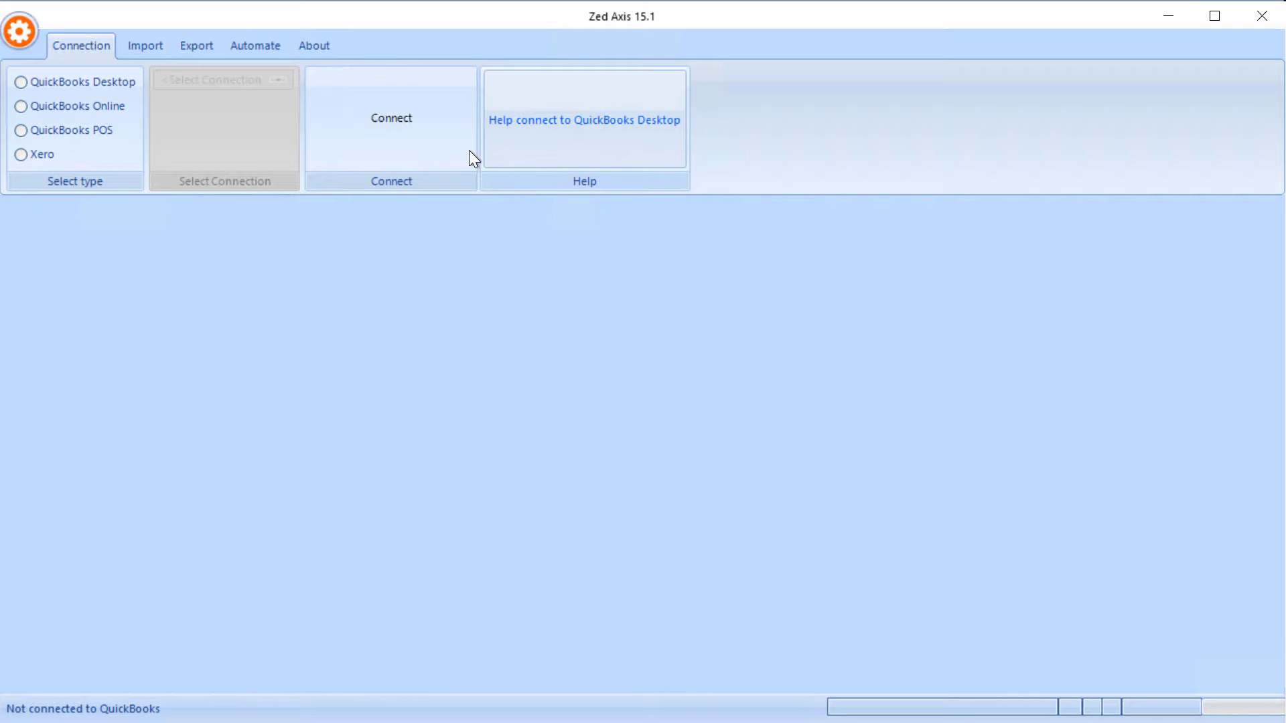
{"action": "left_click", "coordinate": [373, 138]}
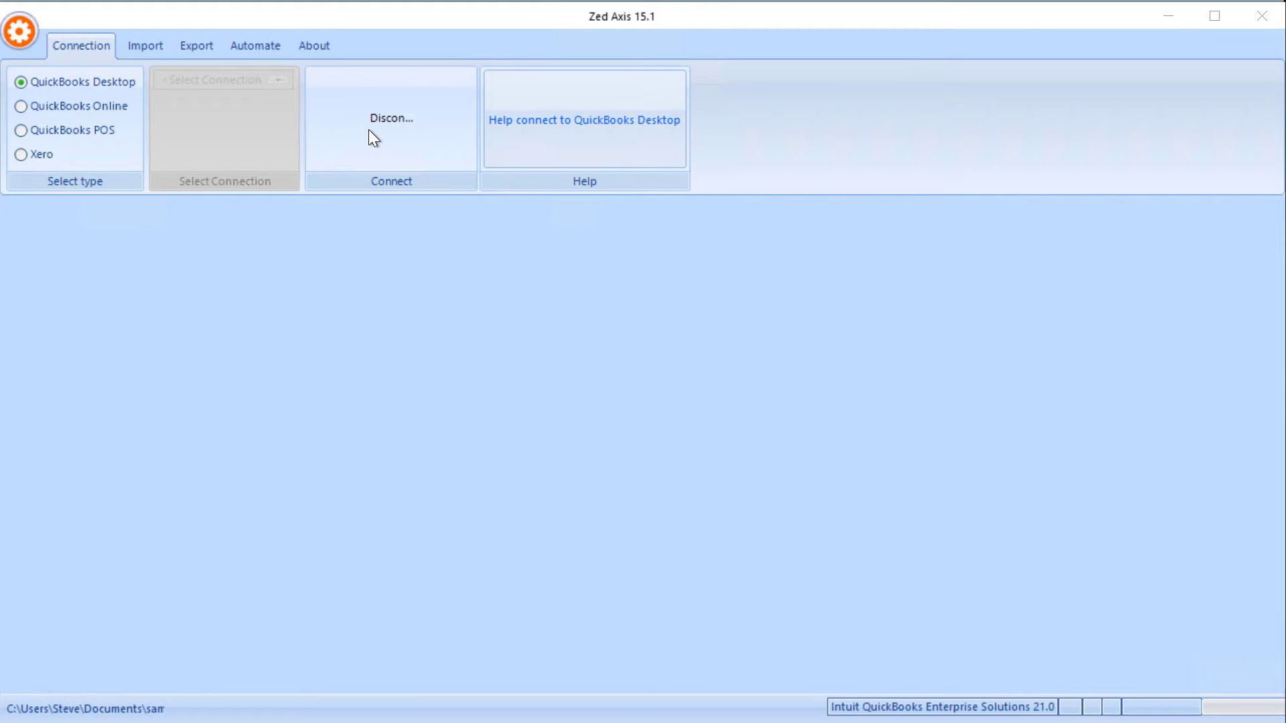
{"action": "key", "text": "Return"}
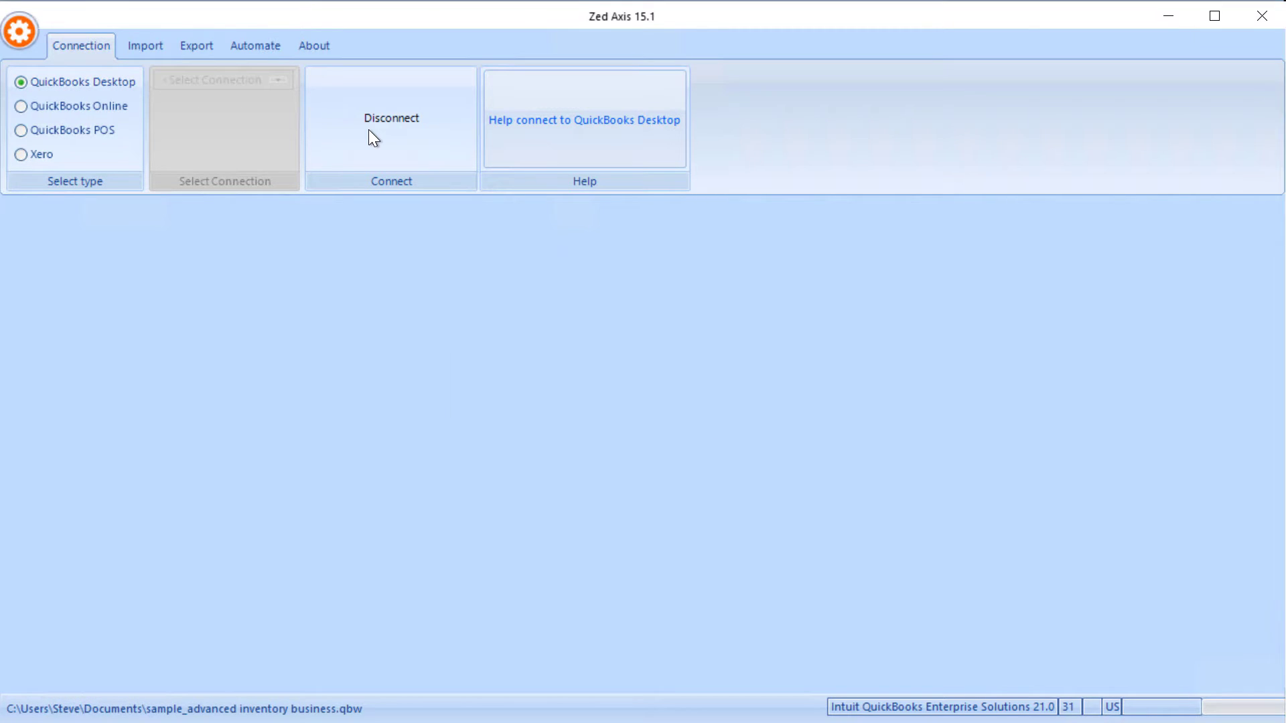
{"action": "left_click", "coordinate": [136, 40]}
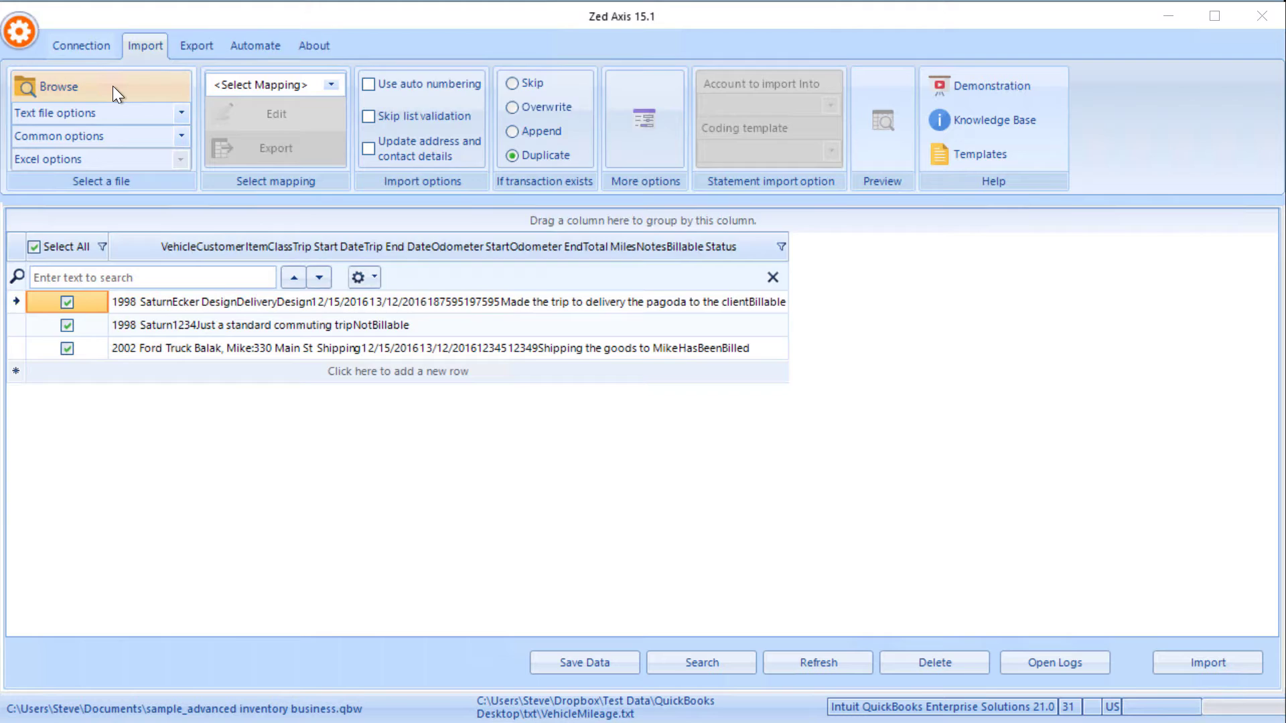
Browse to Deposits.txt and load it into the Zed Axis import grid.
{"action": "left_click", "coordinate": [112, 86]}
{"action": "scroll", "coordinate": [327, 281], "scroll_direction": "down", "scroll_amount": 1}
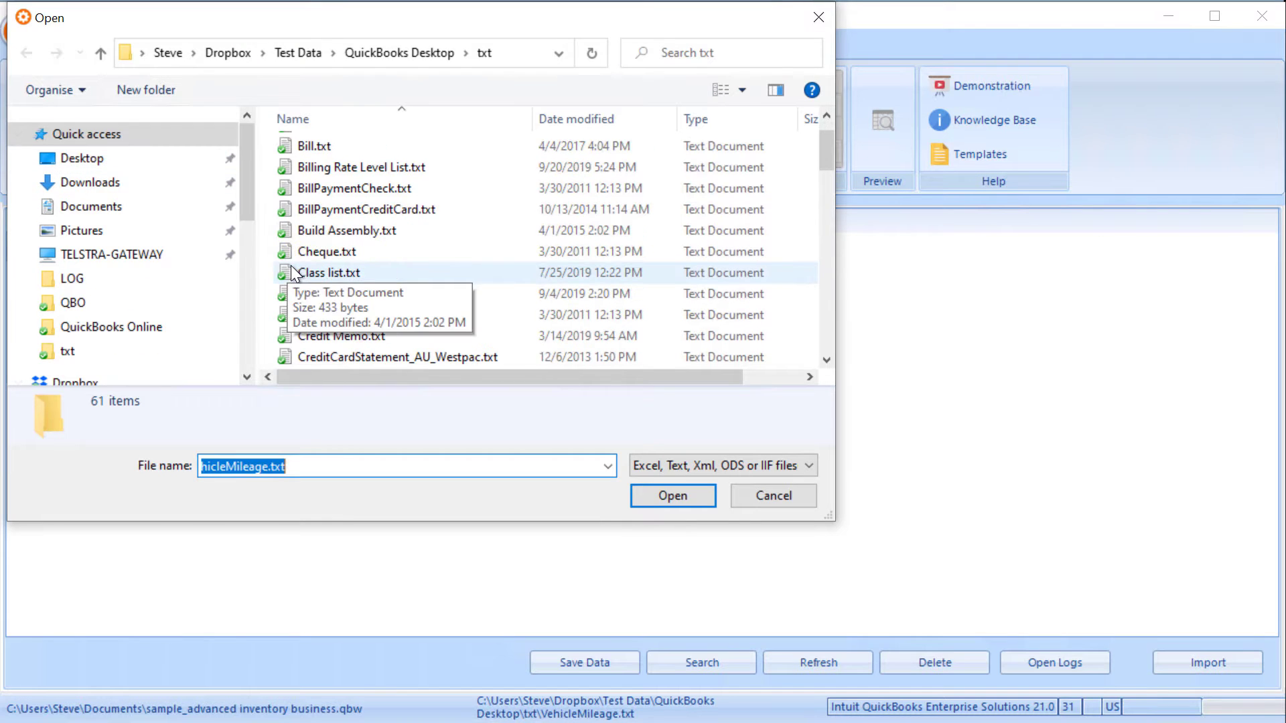
{"action": "scroll", "coordinate": [327, 281], "scroll_direction": "down", "scroll_amount": 2}
{"action": "left_click", "coordinate": [335, 301]}
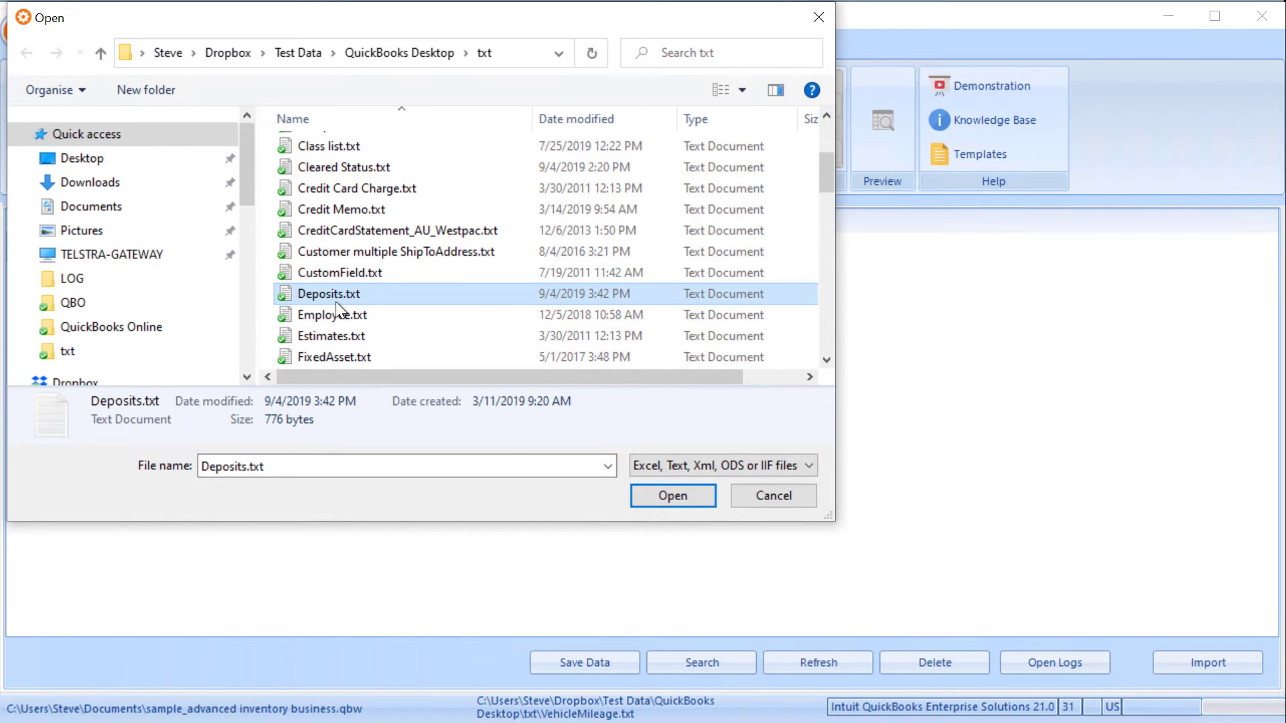
{"action": "left_click", "coordinate": [643, 495]}
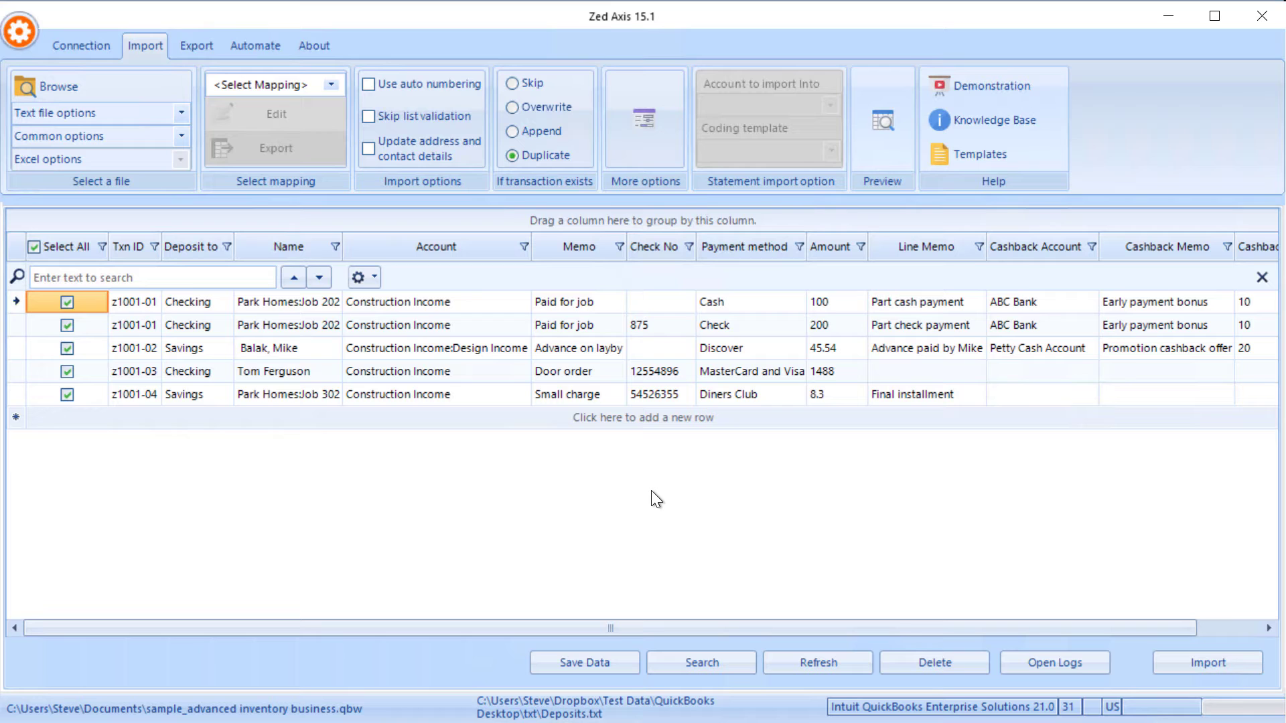
Start a new column mapping with Deposit as the transaction type.
{"action": "left_click", "coordinate": [327, 86]}
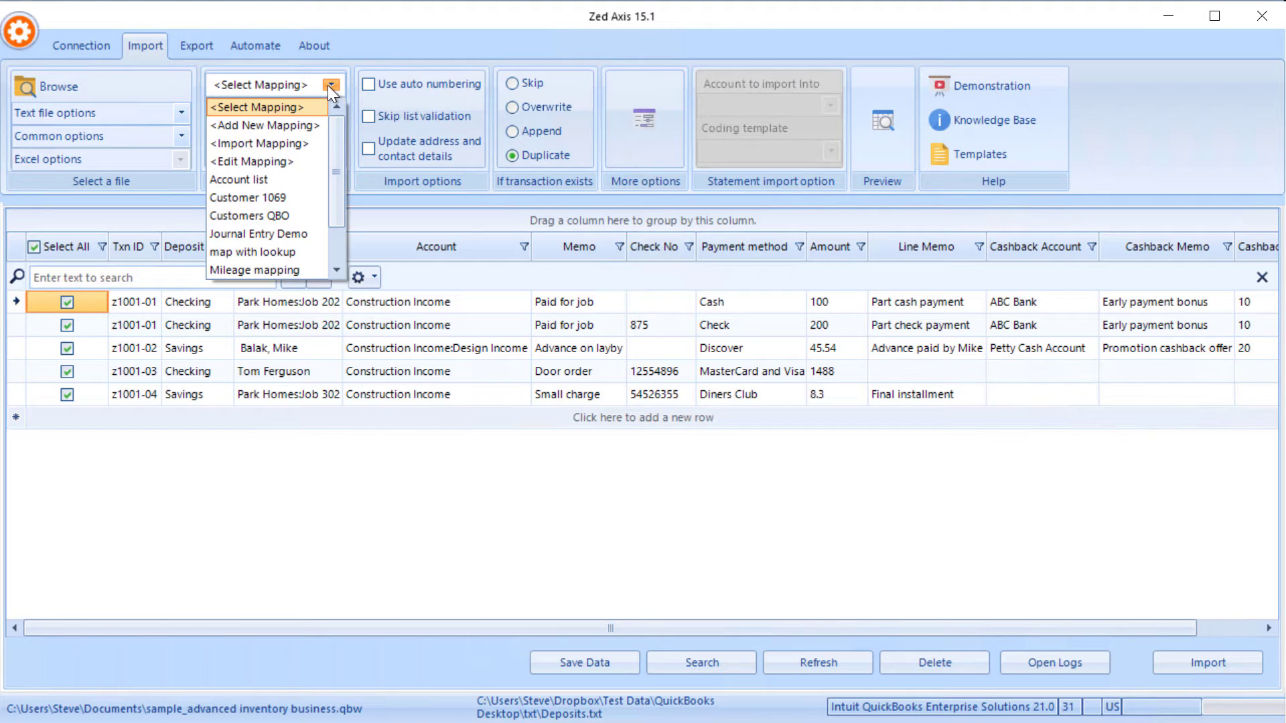
{"action": "left_click", "coordinate": [298, 130]}
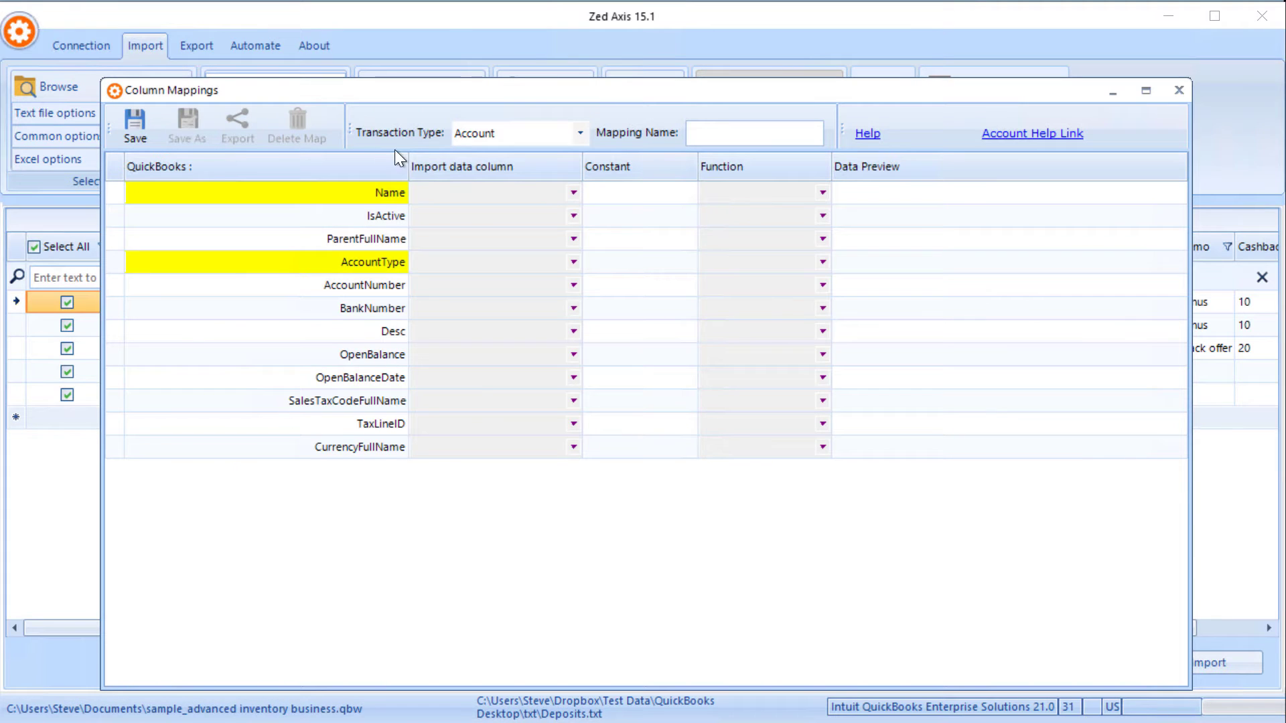
{"action": "left_click", "coordinate": [580, 132]}
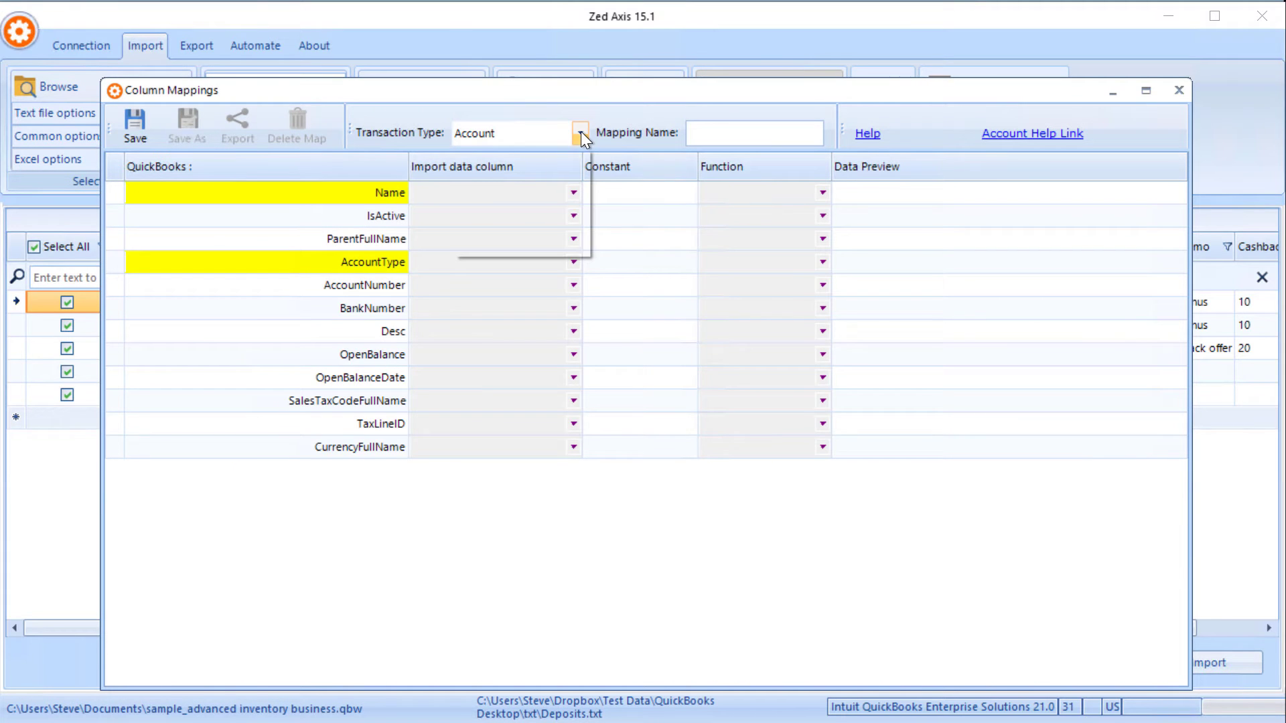
{"action": "scroll", "coordinate": [538, 216], "scroll_direction": "down", "scroll_amount": 15}
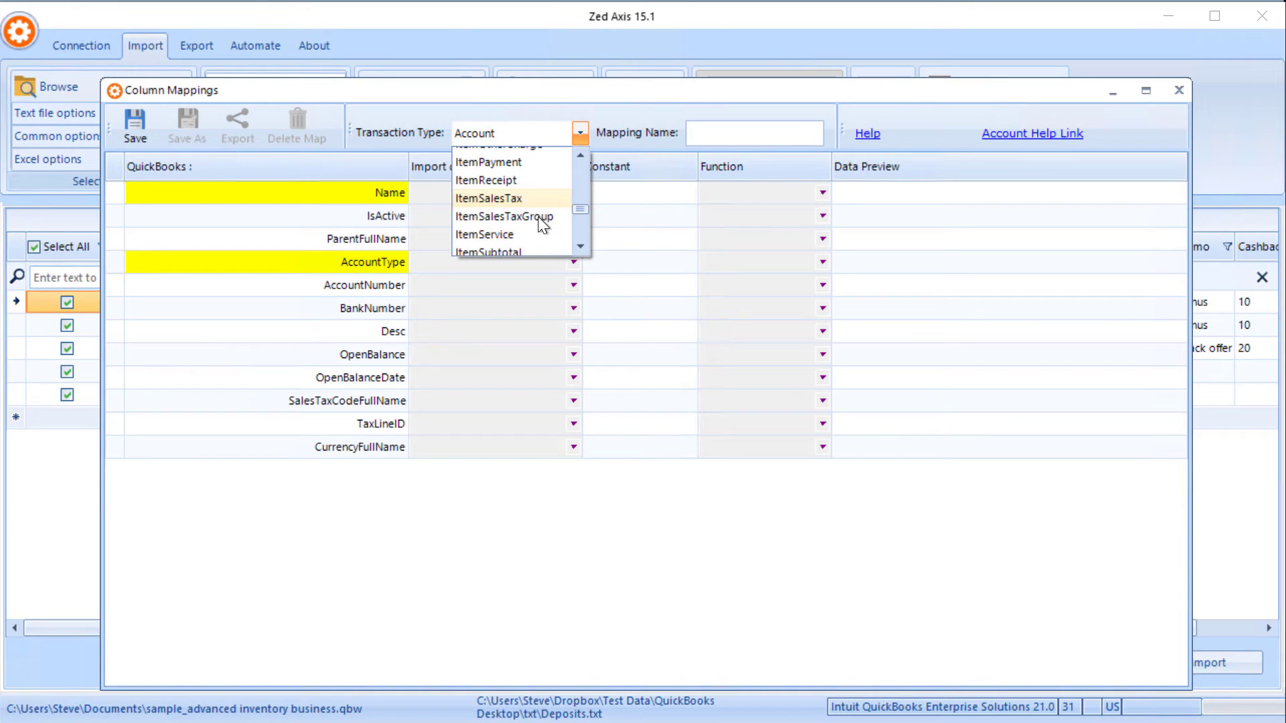
{"action": "key", "text": "d"}
{"action": "left_click", "coordinate": [537, 135]}
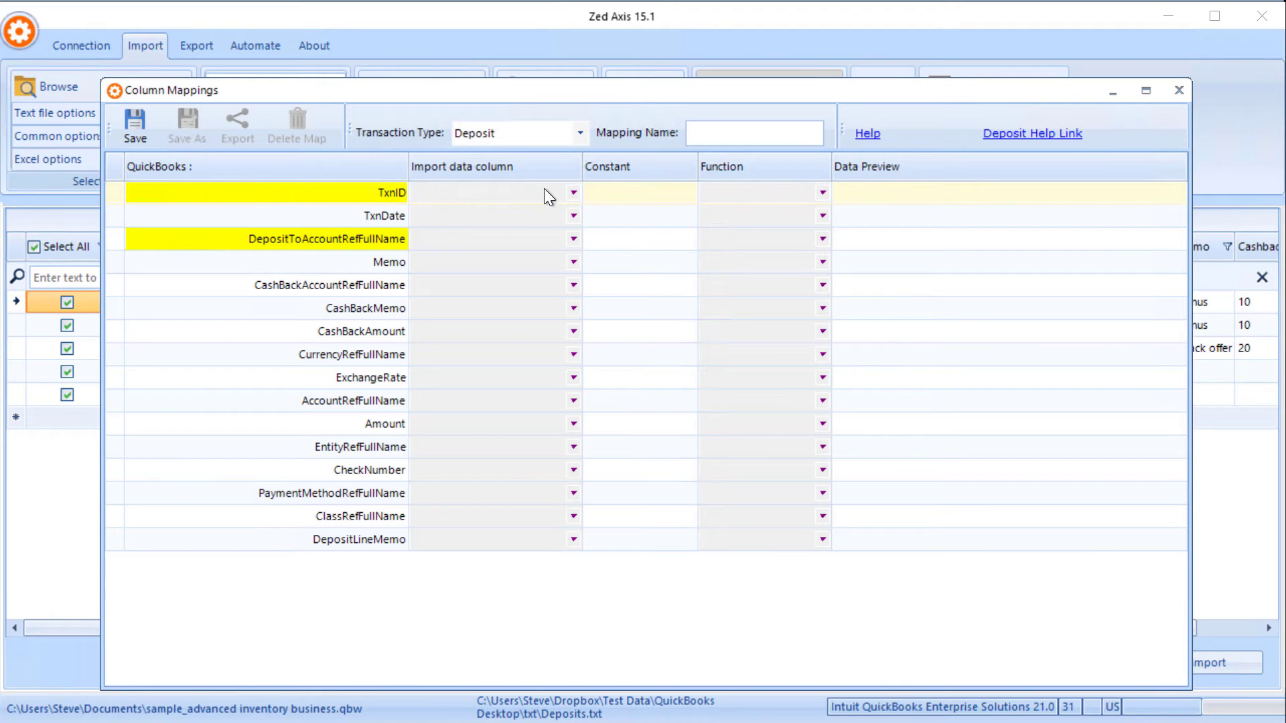
Map Txn ID to TxnID and Deposit to to DepositToAccountRefFullName, and fix TxnDate at 10/13/2021.
{"action": "left_click", "coordinate": [574, 192]}
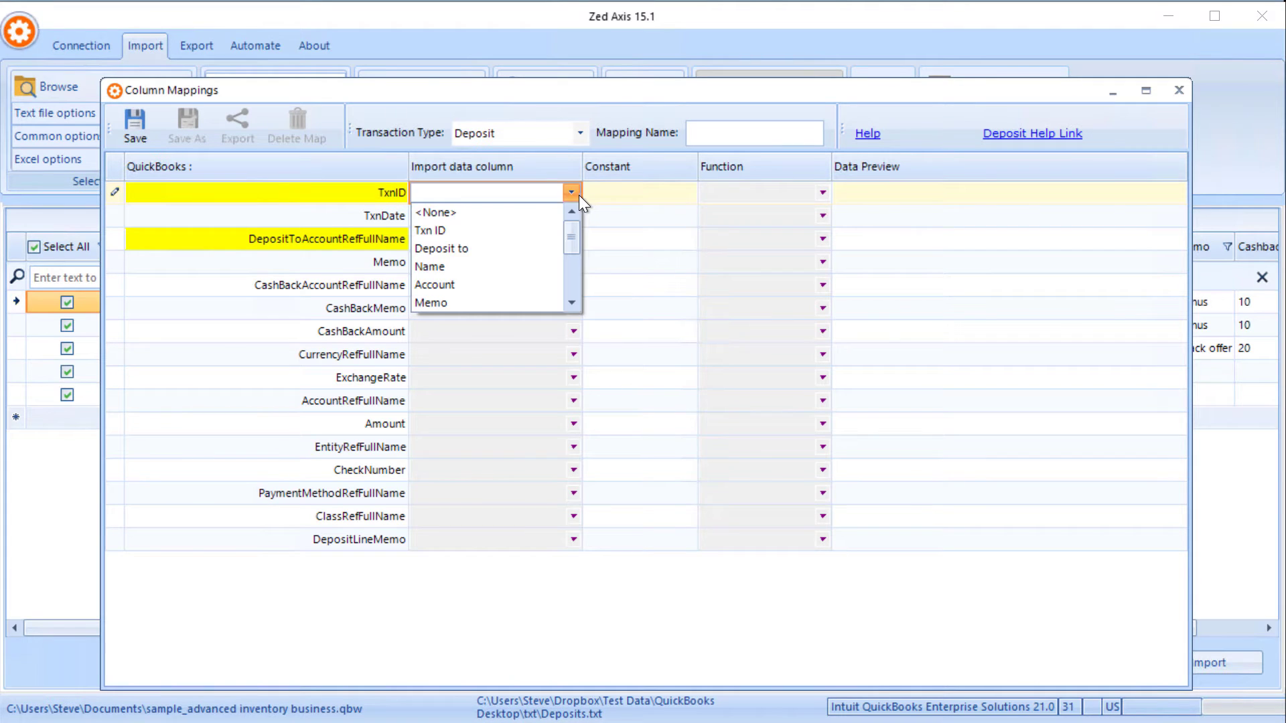
{"action": "left_click", "coordinate": [485, 234]}
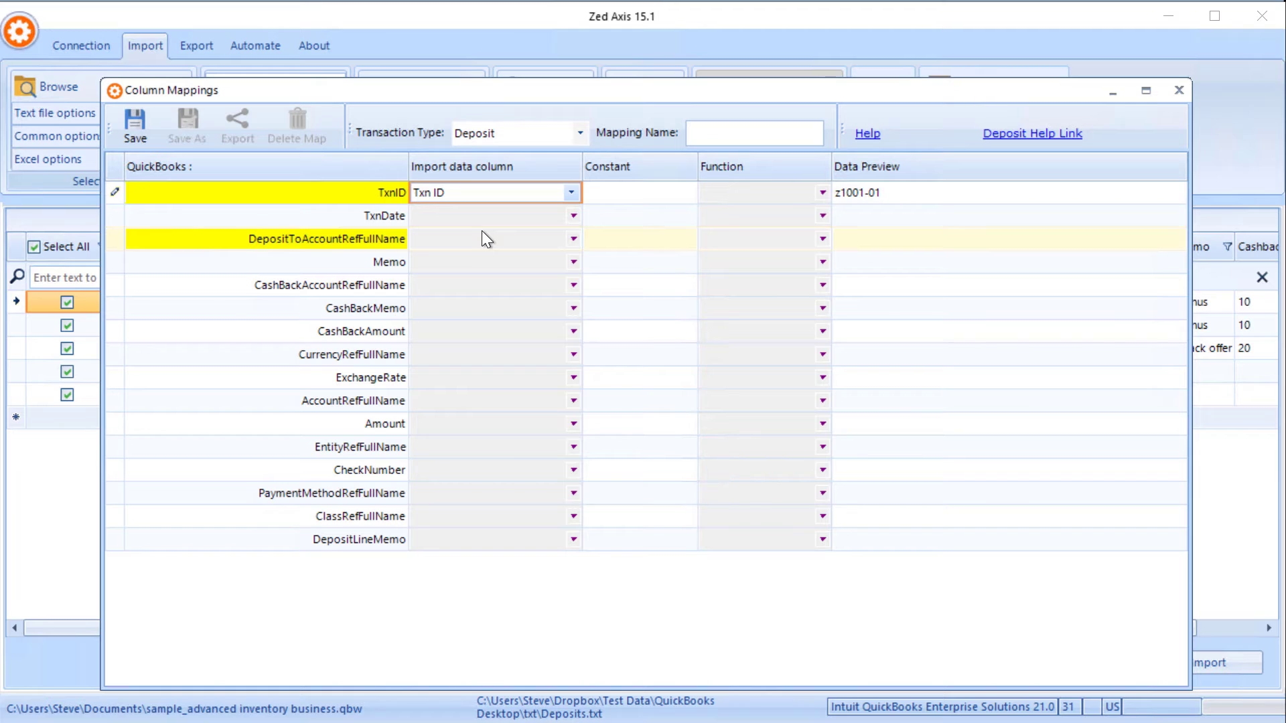
{"action": "left_click", "coordinate": [520, 215]}
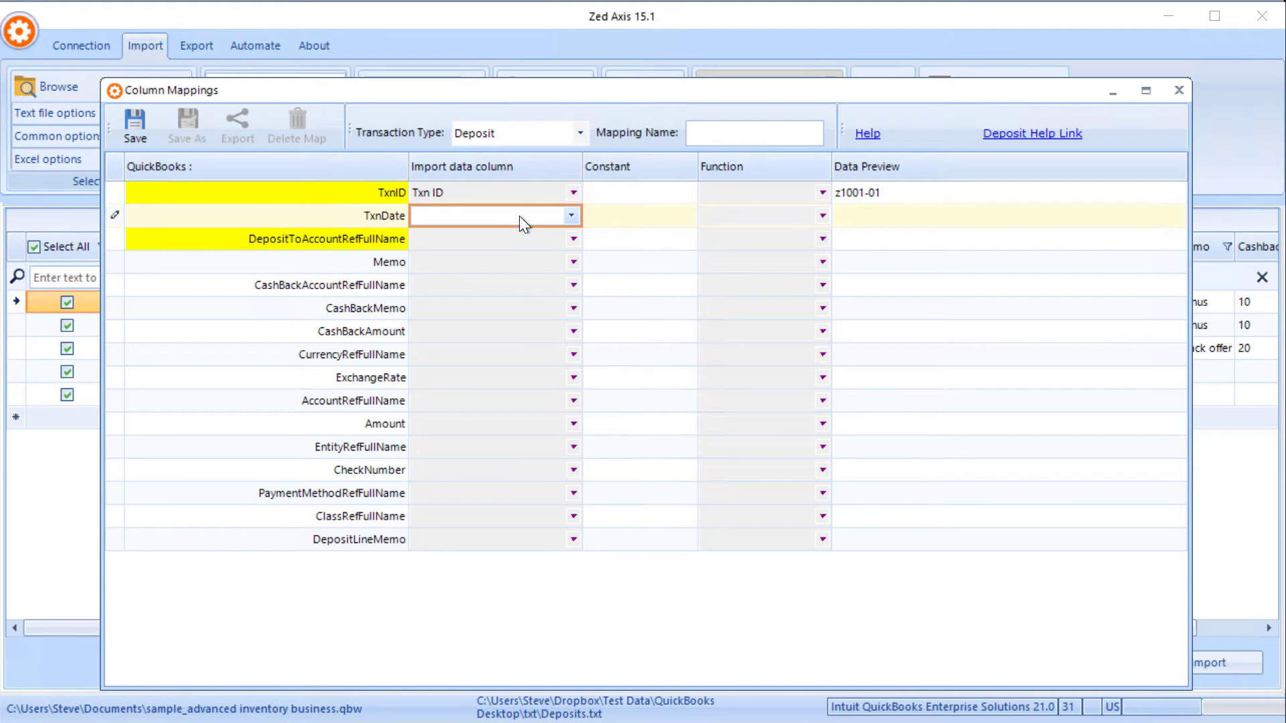
{"action": "left_click", "coordinate": [572, 214]}
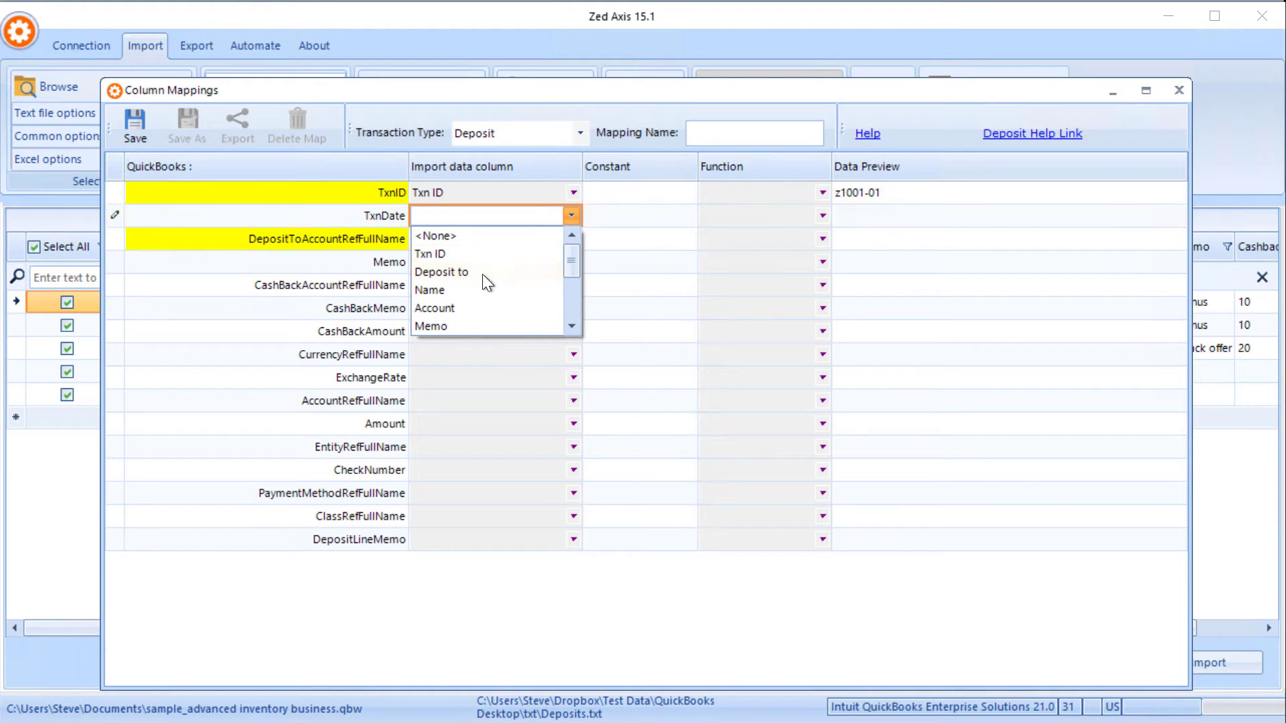
{"action": "left_click", "coordinate": [389, 242]}
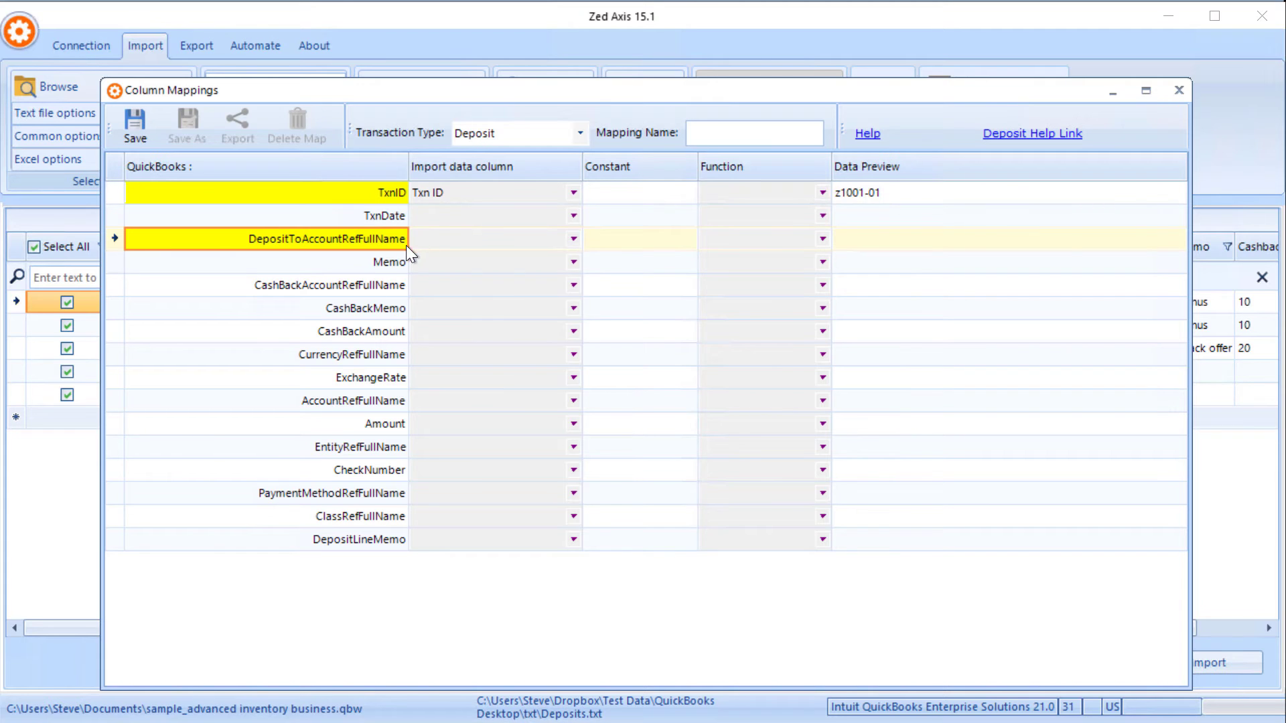
{"action": "left_click", "coordinate": [454, 244]}
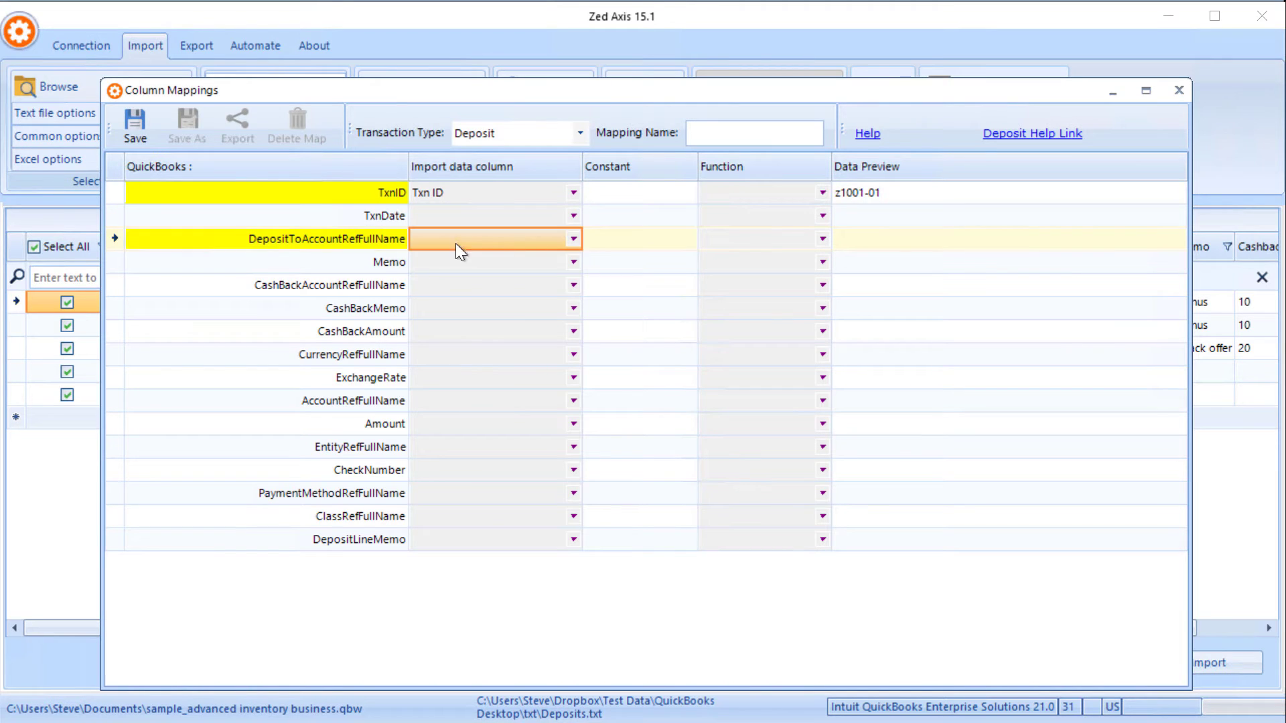
{"action": "left_click", "coordinate": [574, 239]}
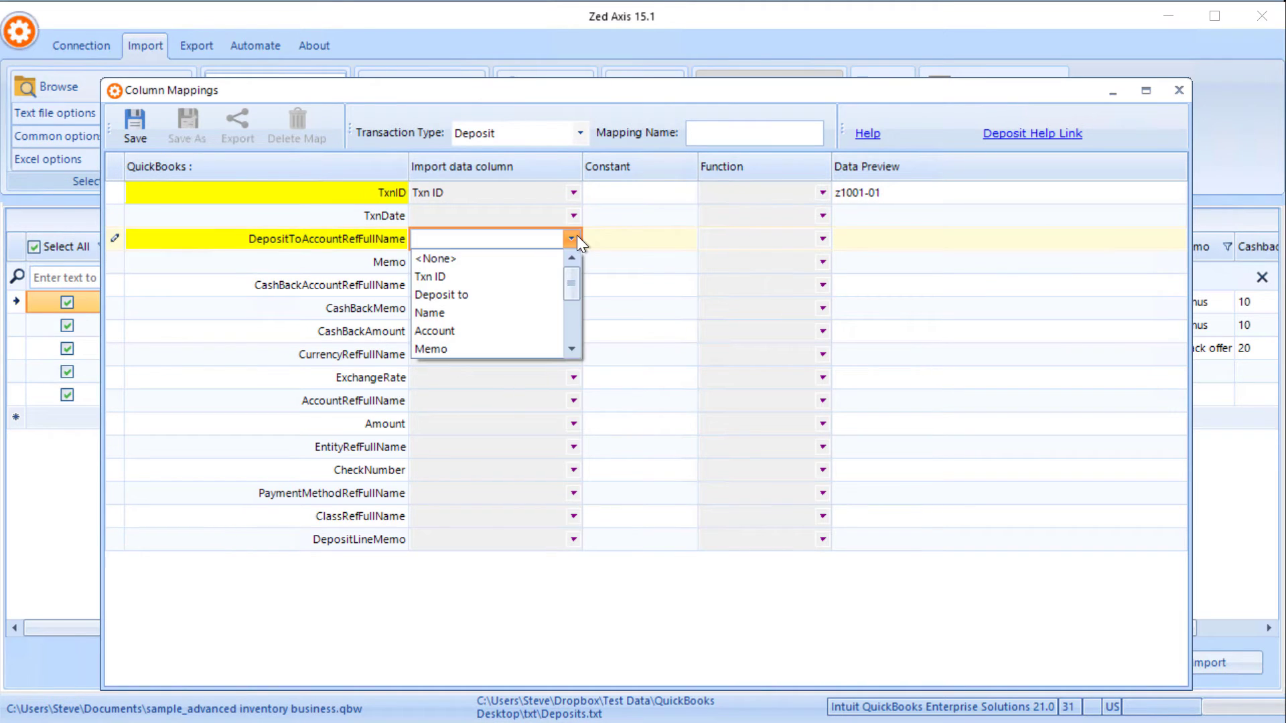
{"action": "left_click", "coordinate": [464, 294]}
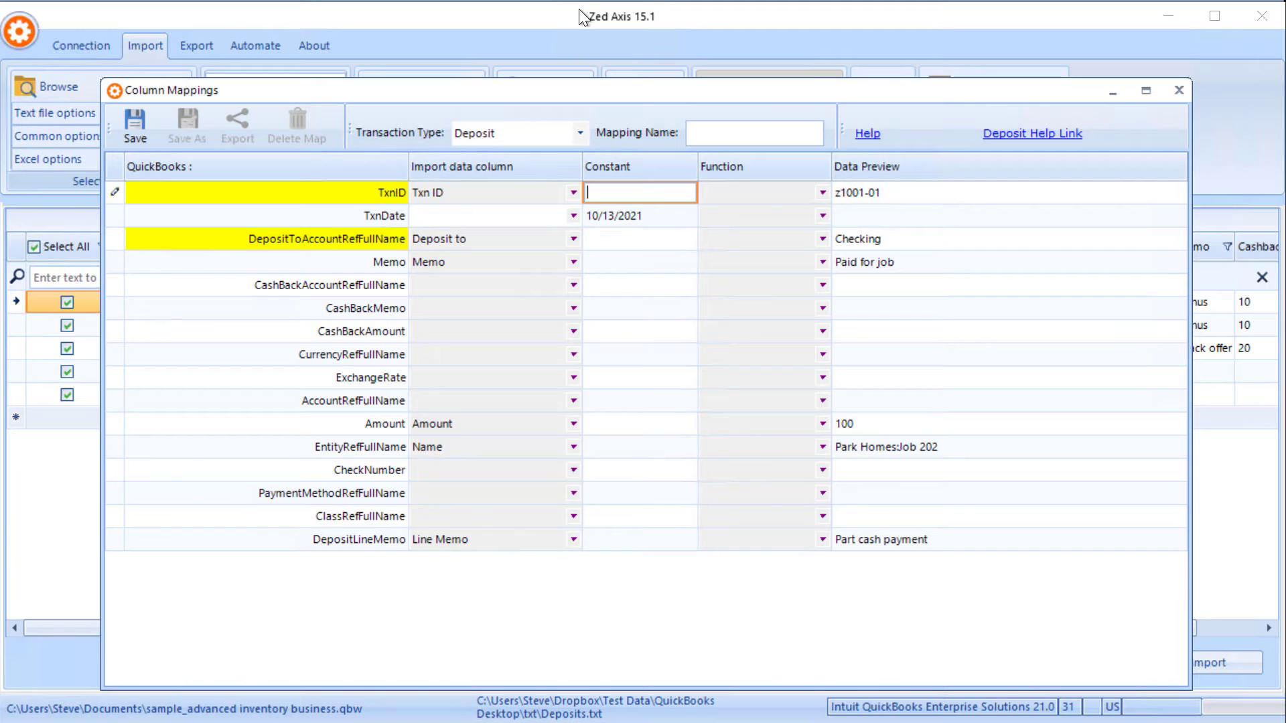
{"action": "left_click", "coordinate": [600, 225]}
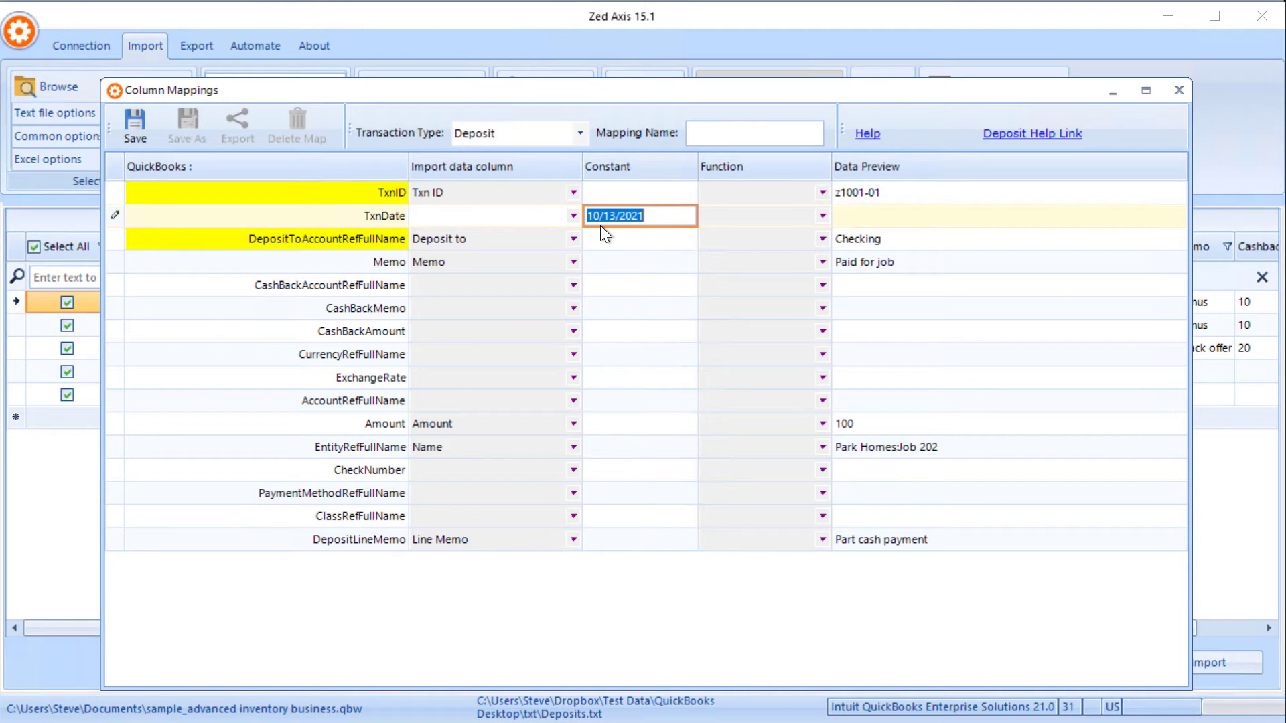
Name the mapping 'Deposit mapping' and save it.
{"action": "left_click", "coordinate": [723, 134]}
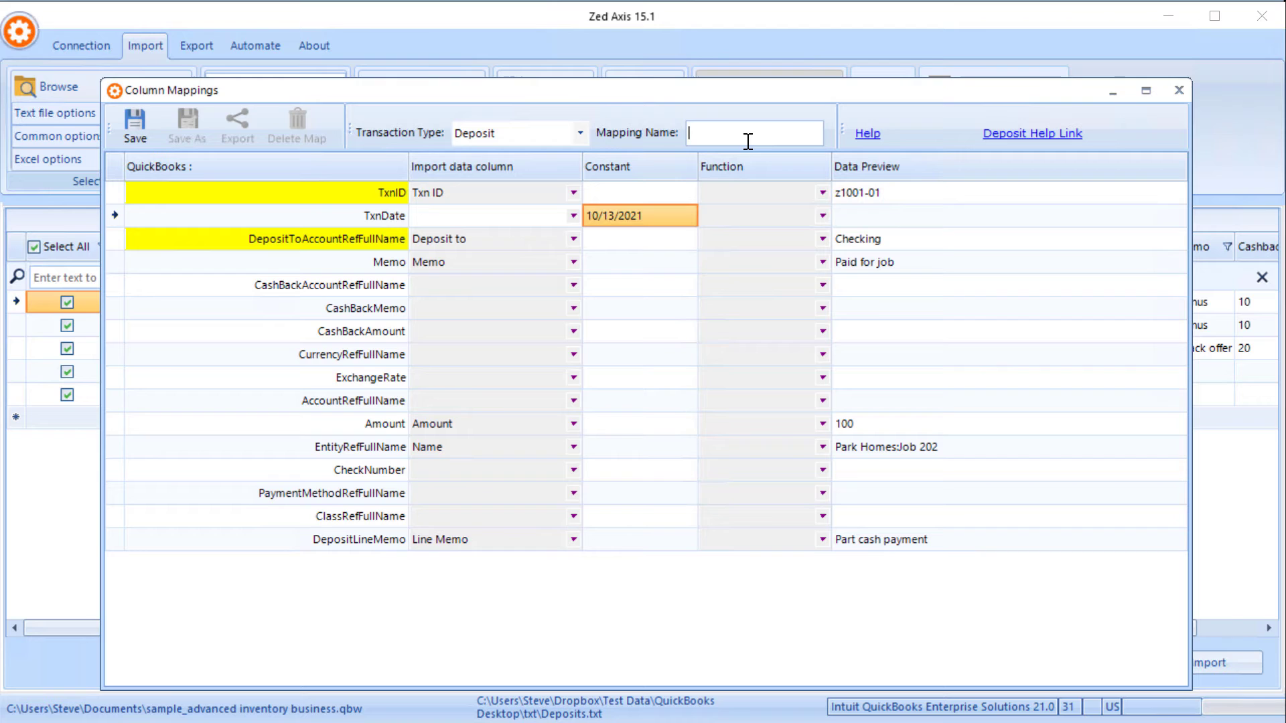
{"action": "type", "text": "Deposit mapping"}
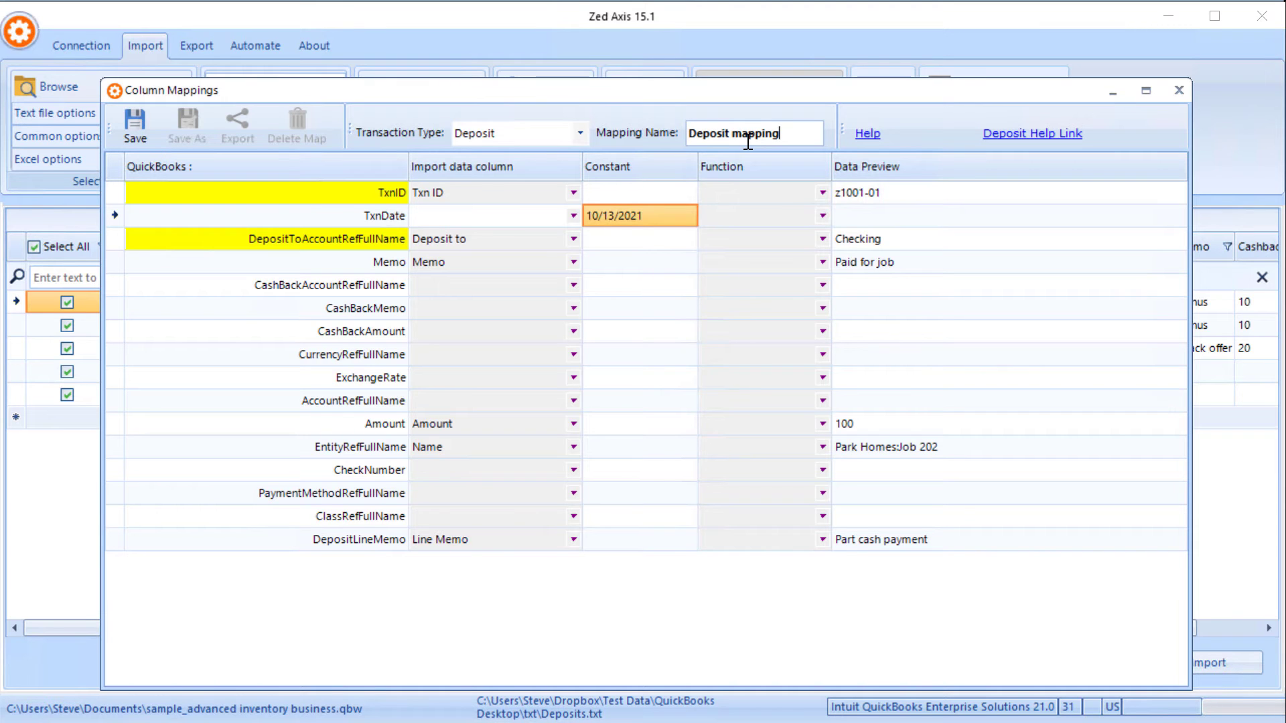
{"action": "left_click", "coordinate": [123, 119]}
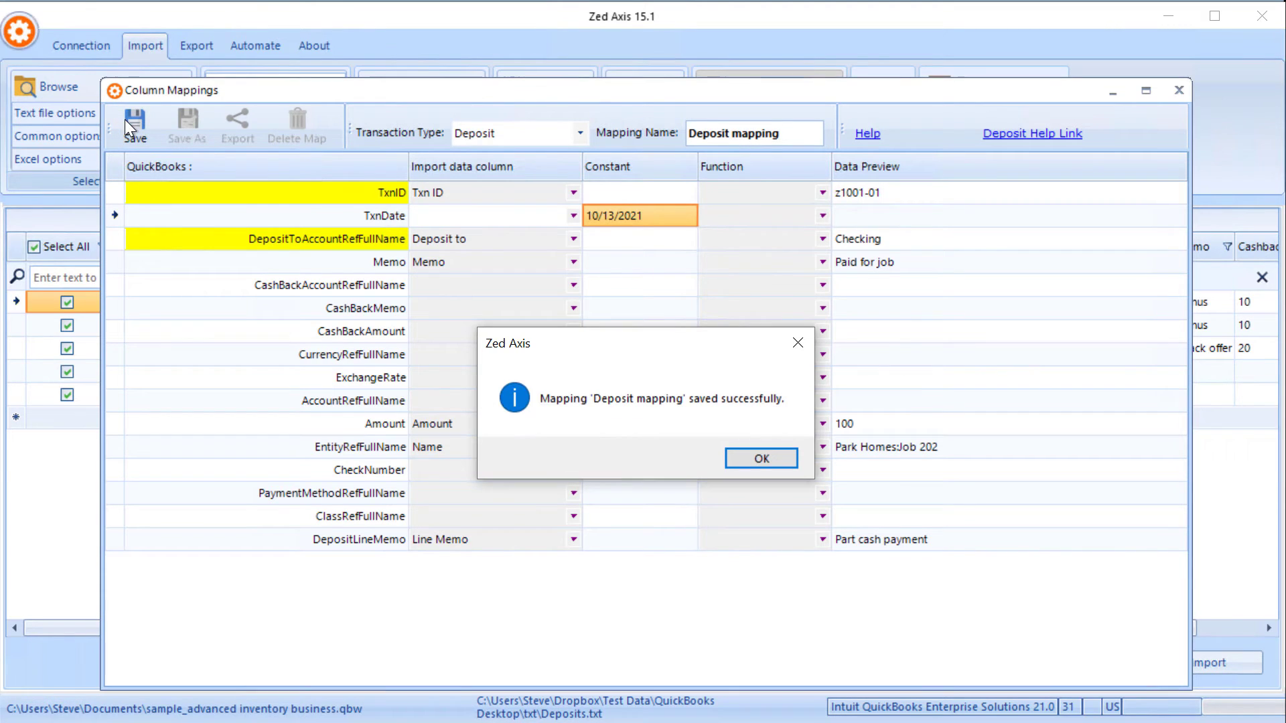
Close the mappings and review the five deposit rows with Construction Income accounts.
{"action": "left_click", "coordinate": [737, 458]}
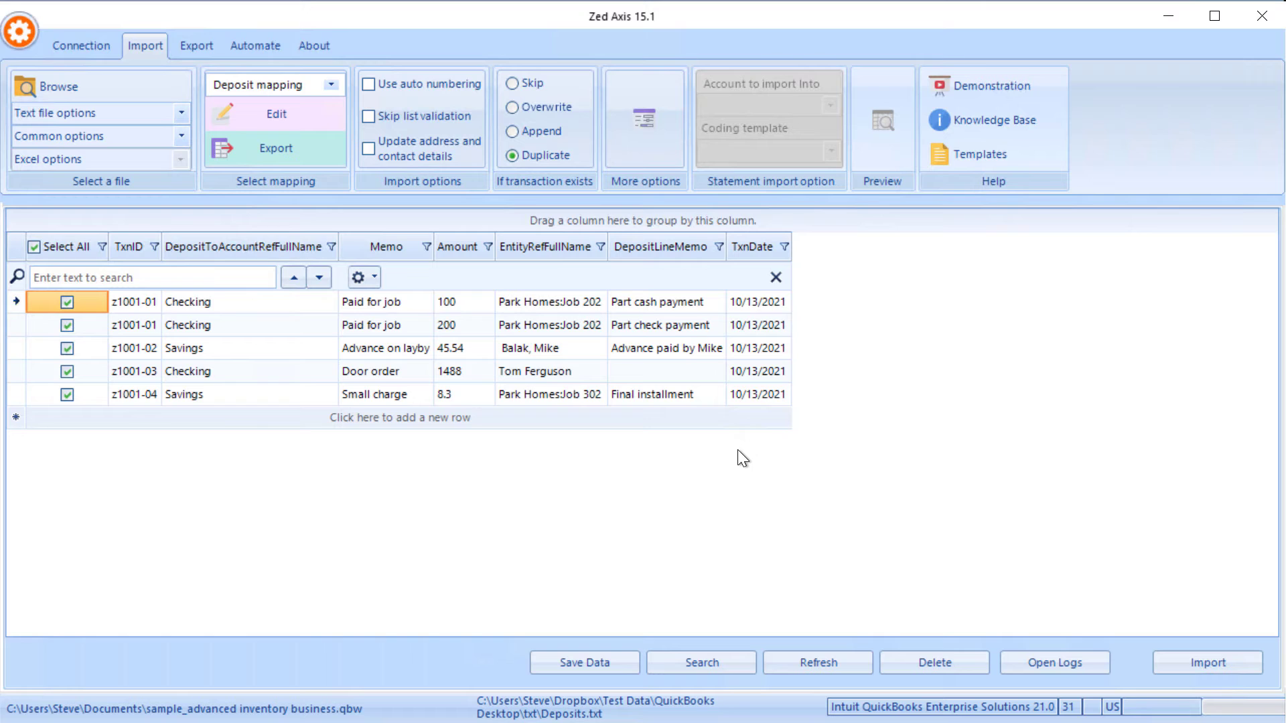
{"action": "left_click", "coordinate": [283, 299]}
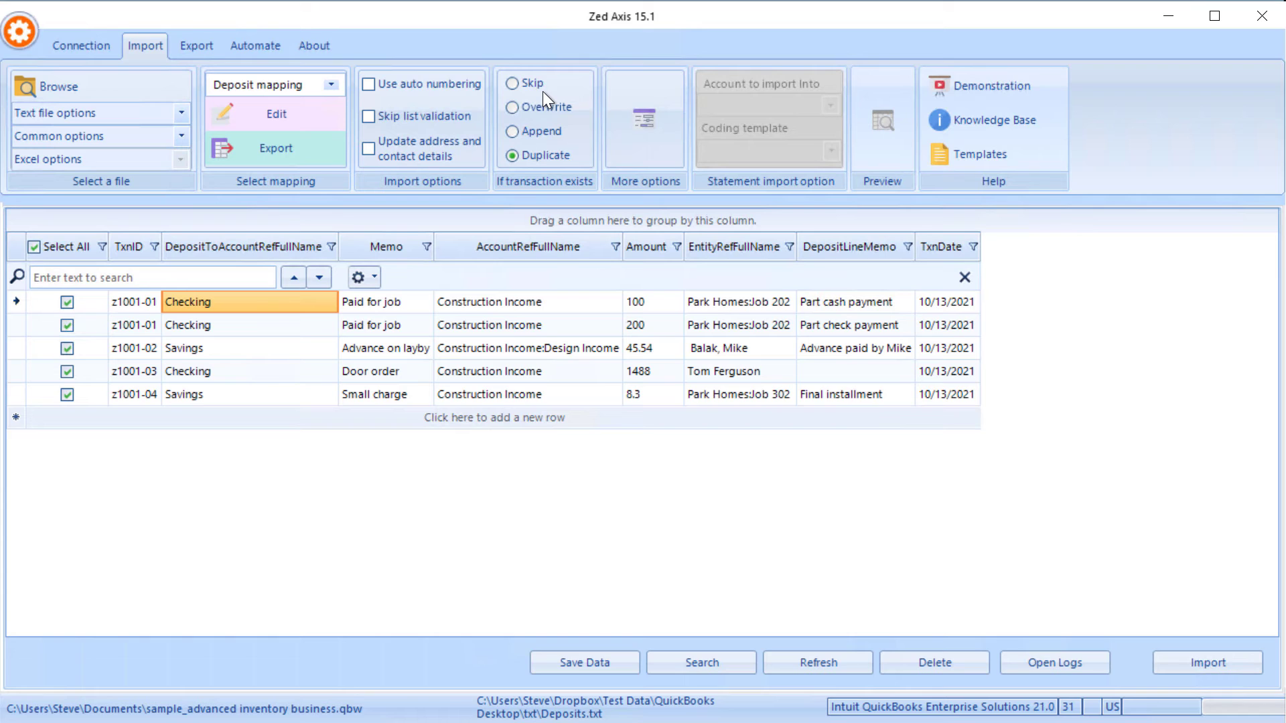
Import the mapped deposits into QuickBooks, adding 4 records with 0 errors.
{"action": "left_click", "coordinate": [1198, 660]}
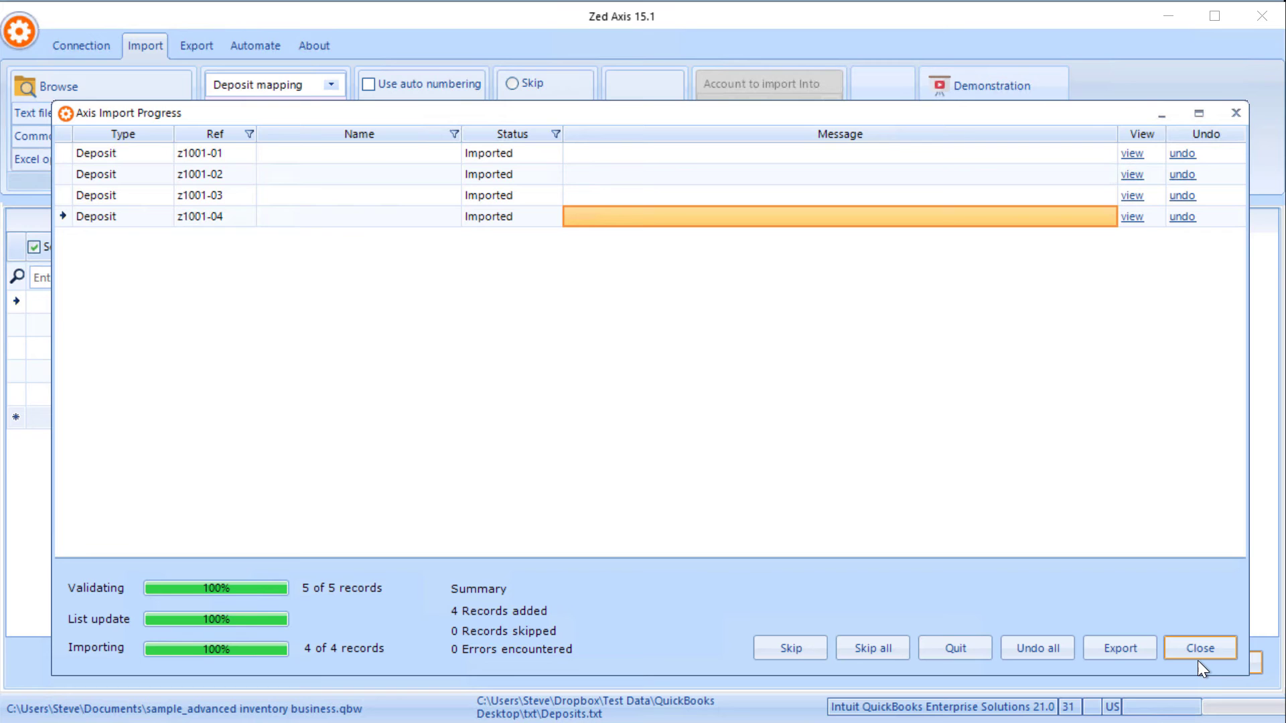
{"action": "left_click", "coordinate": [1132, 155]}
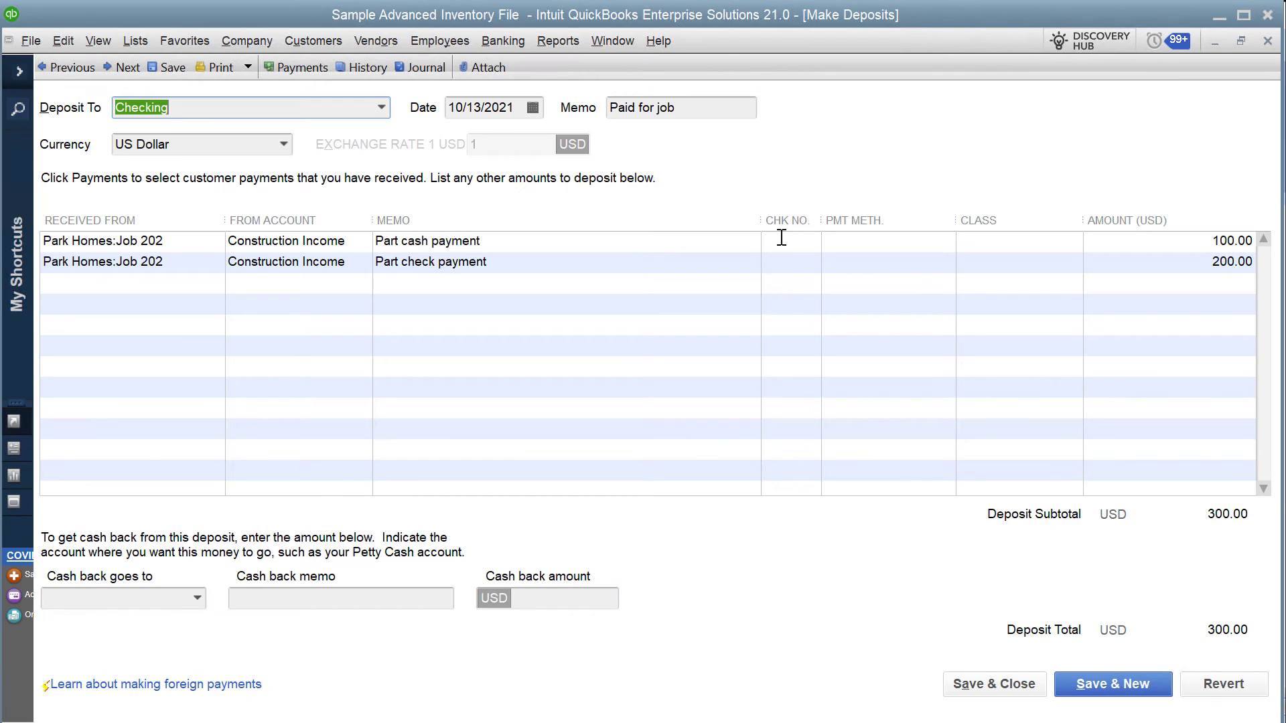
{"action": "key", "text": "alt+Tab"}
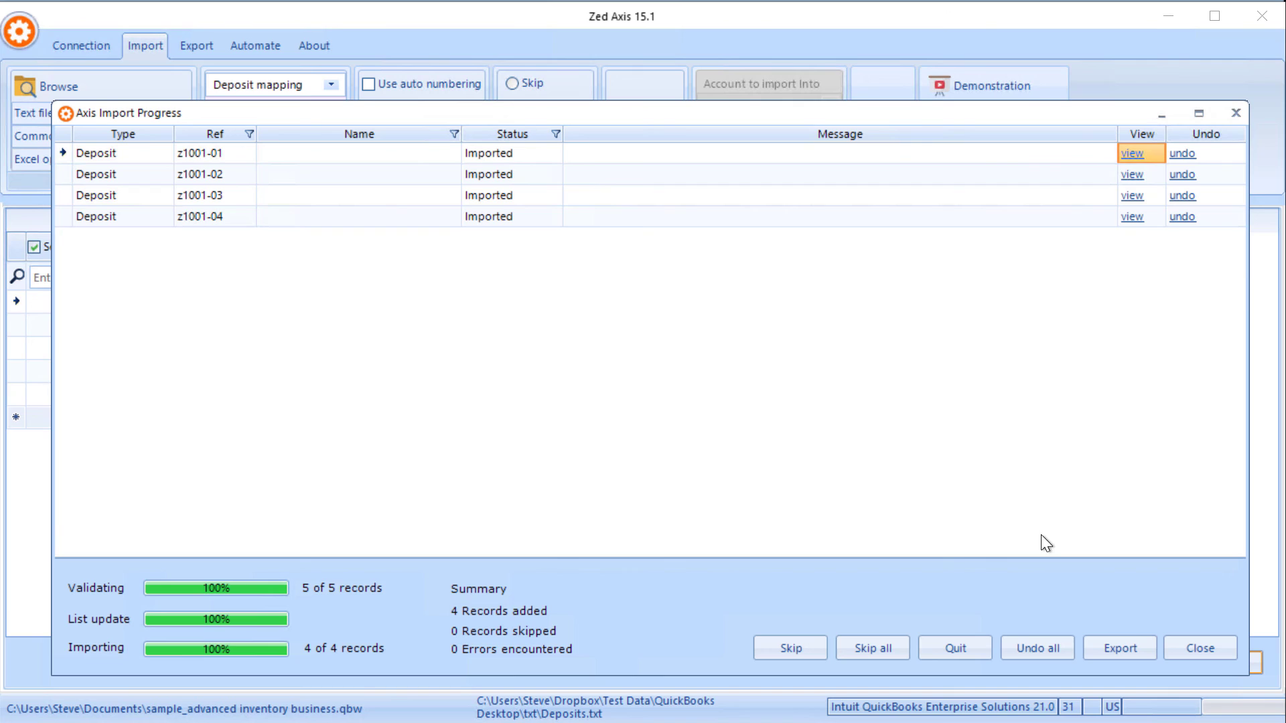
Undo the import of deposit z1001-01 and acknowledge its deletion from QuickBooks.
{"action": "left_click", "coordinate": [1182, 158]}
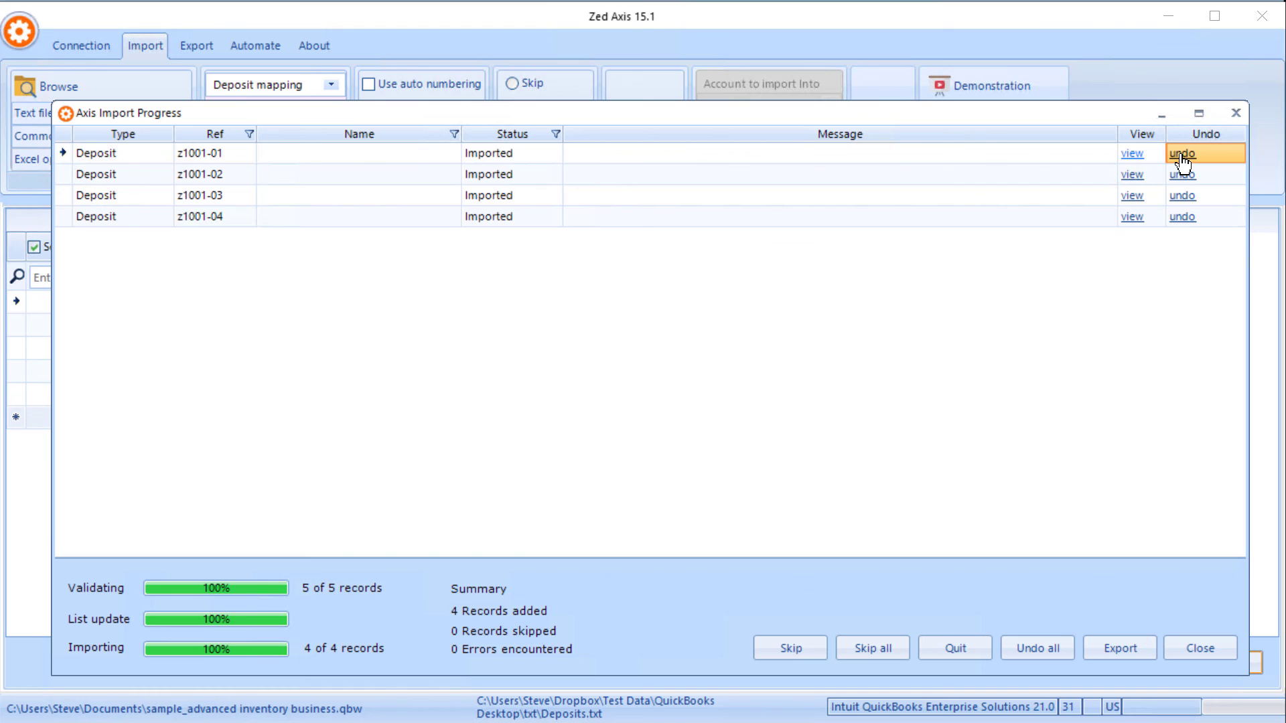
{"action": "left_click", "coordinate": [544, 493]}
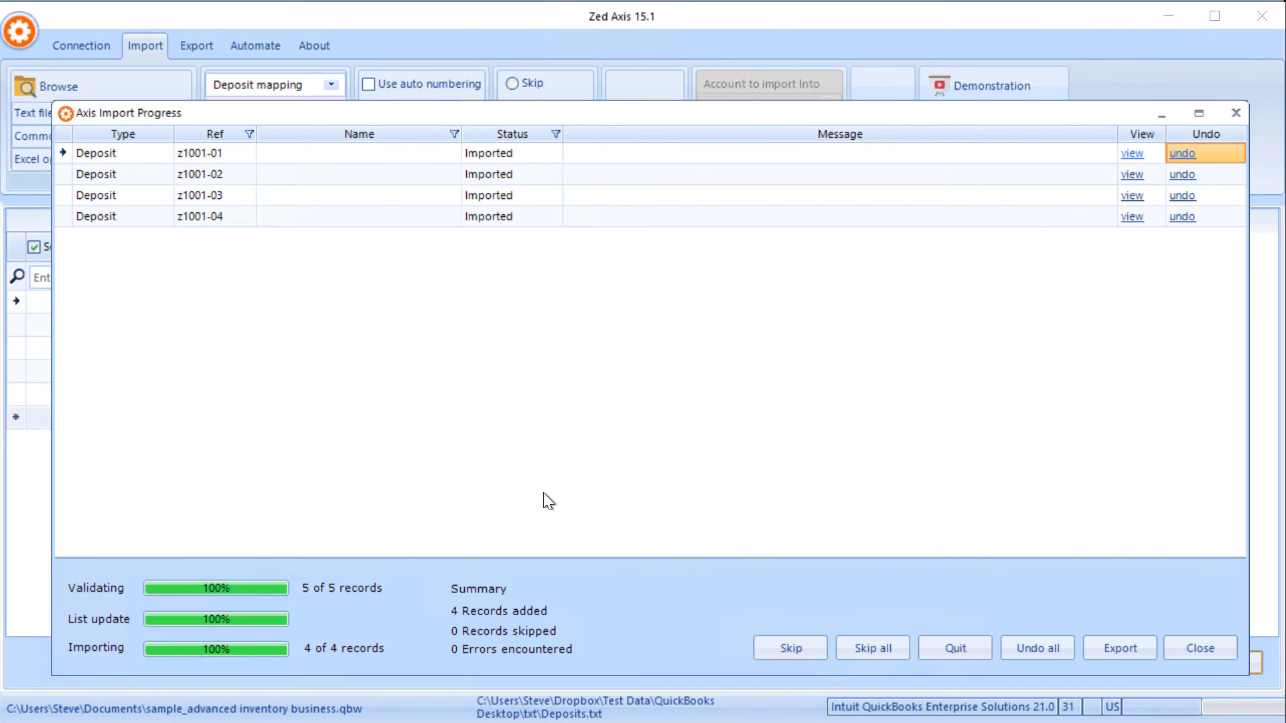